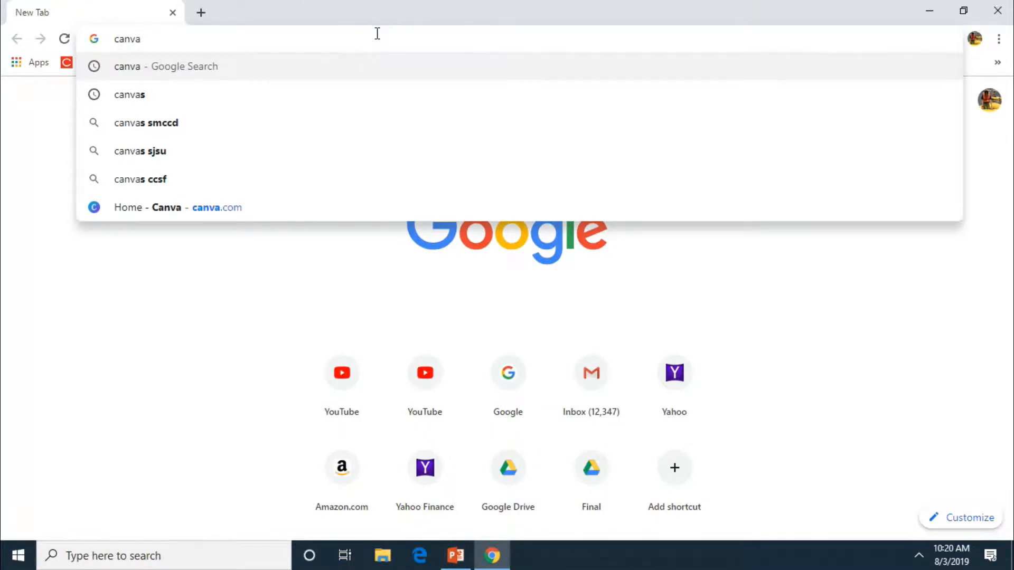
- Search the web for "canva" and open the Canva home page
{"action": "key", "text": "Return"}
{"action": "scroll", "coordinate": [955, 169], "scroll_direction": "down", "scroll_amount": 1}
{"action": "scroll", "coordinate": [507, 317], "scroll_direction": "down", "scroll_amount": 3}
{"action": "left_click", "coordinate": [184, 345]}
{"action": "left_click", "coordinate": [184, 346]}
{"action": "left_click", "coordinate": [184, 346]}
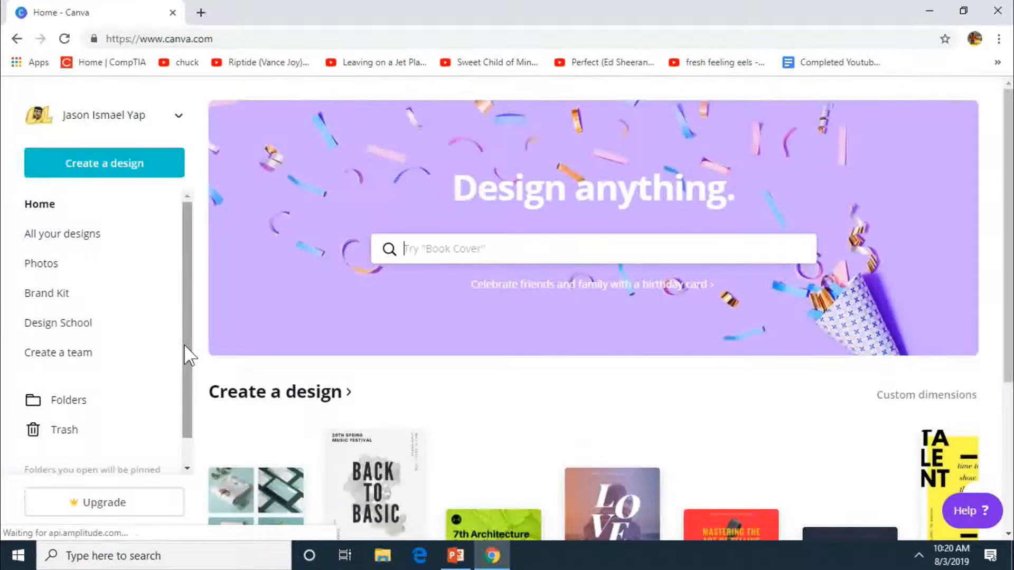
- Create a new blank design of the YouTube Thumbnail type and select its page
{"action": "left_click", "coordinate": [173, 172]}
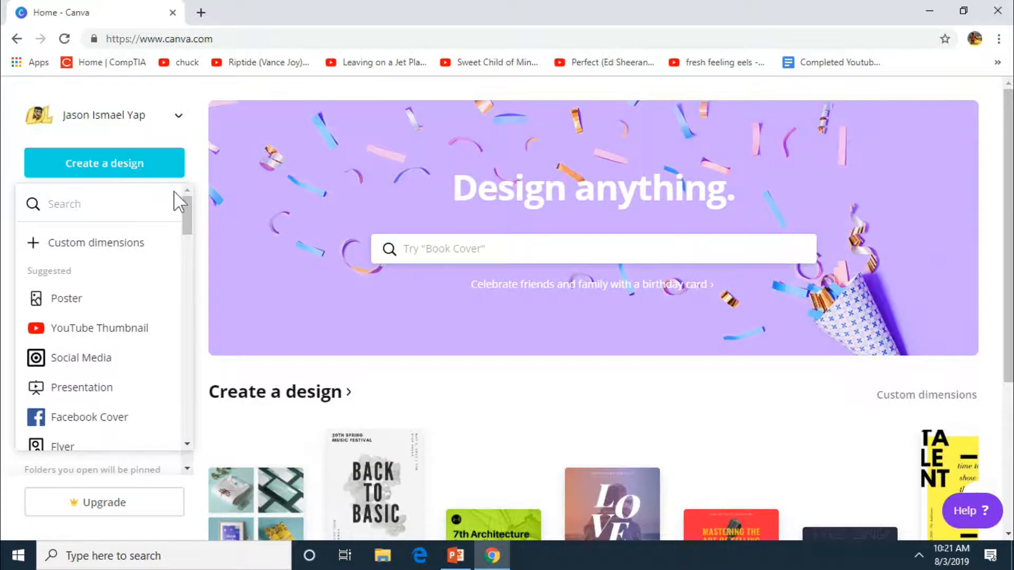
{"action": "left_click", "coordinate": [172, 335]}
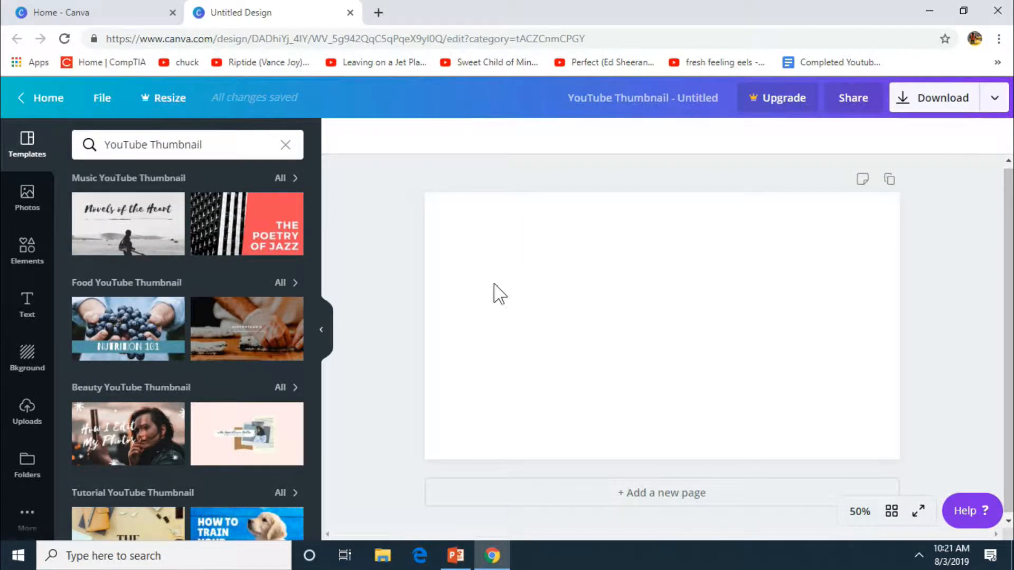
{"action": "left_click", "coordinate": [477, 309]}
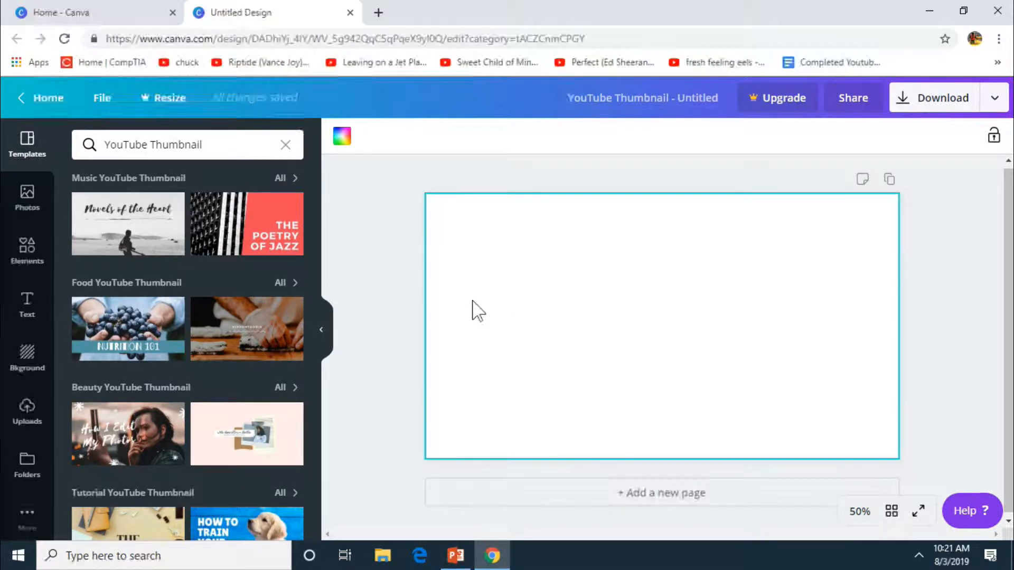
- Upload the libreoffice1 and lock images from the Desktop to the design's uploads
{"action": "left_click", "coordinate": [35, 437]}
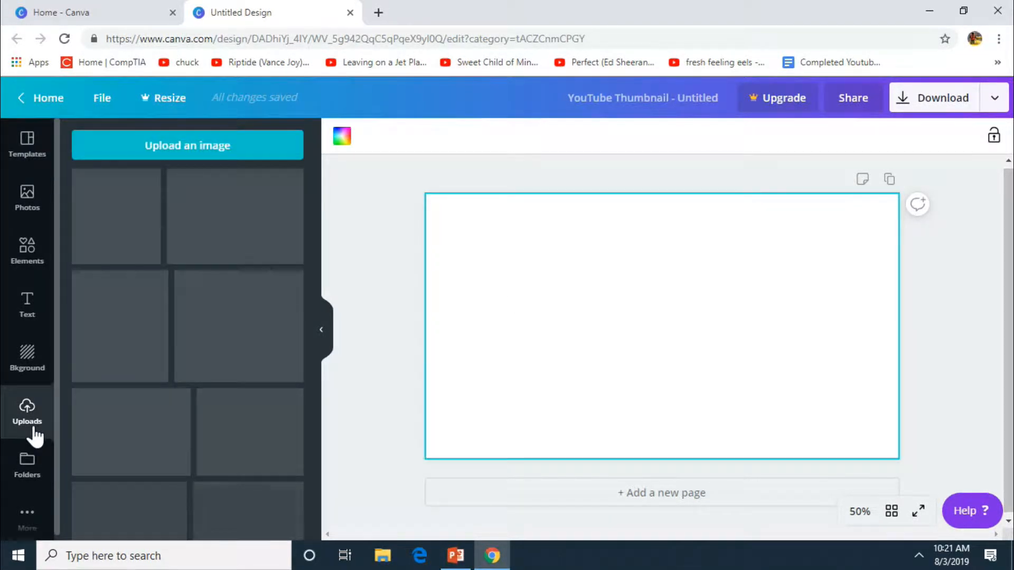
{"action": "left_click", "coordinate": [35, 437]}
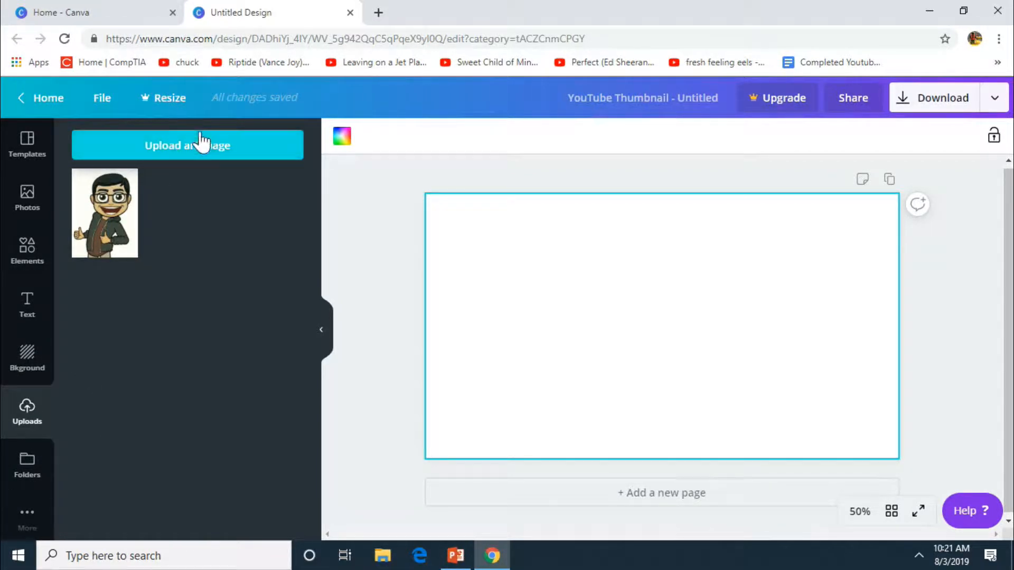
{"action": "left_click", "coordinate": [234, 152]}
{"action": "left_click", "coordinate": [248, 119]}
{"action": "key", "text": "shift+Down"}
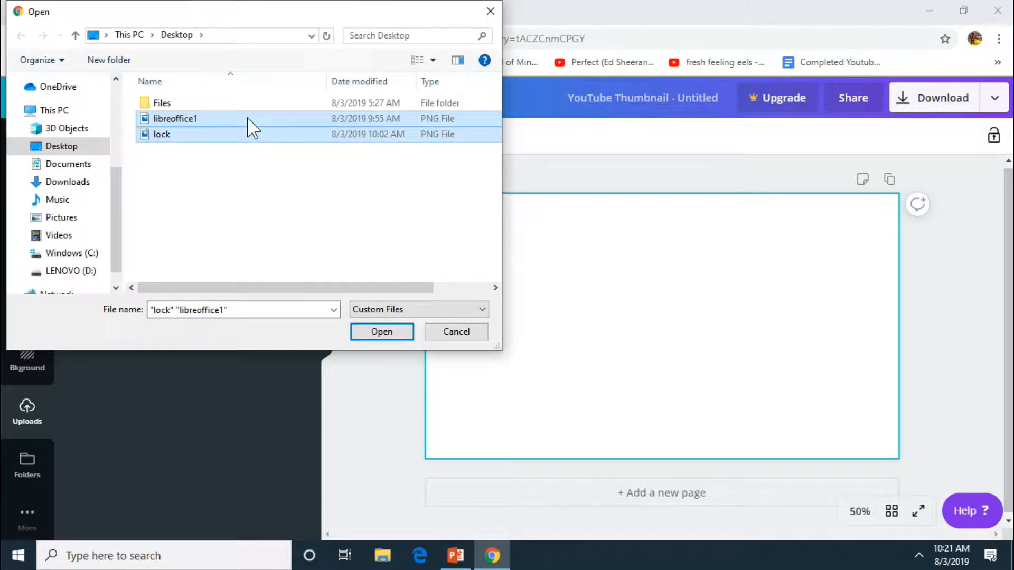
{"action": "right_click", "coordinate": [222, 170]}
{"action": "mouse_move", "coordinate": [317, 181]}
{"action": "left_click", "coordinate": [420, 213]}
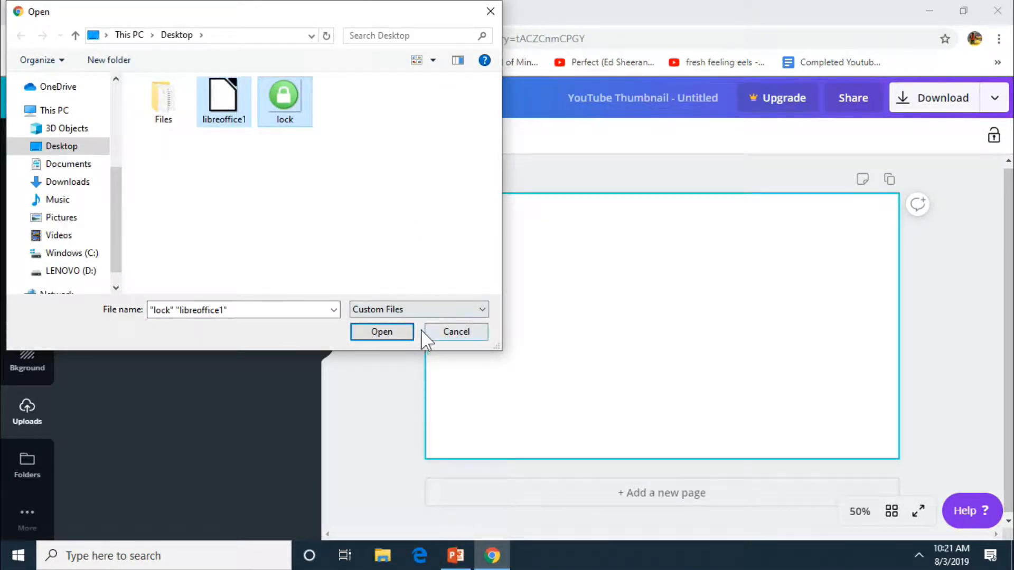
{"action": "left_click", "coordinate": [407, 334]}
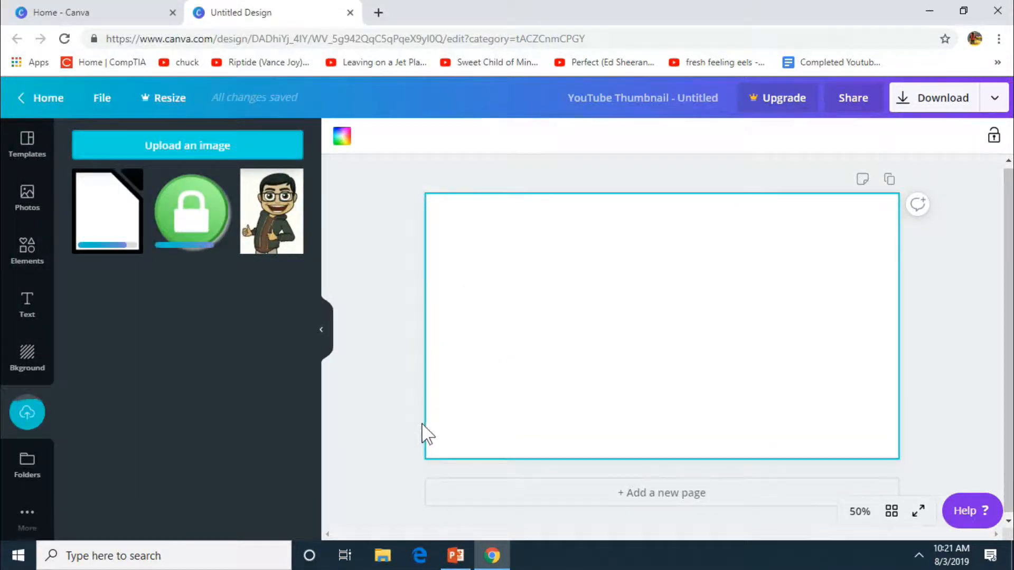
- Switch to PowerPoint, dismiss the Document Recovery list and show the insert commands
{"action": "left_click", "coordinate": [457, 560]}
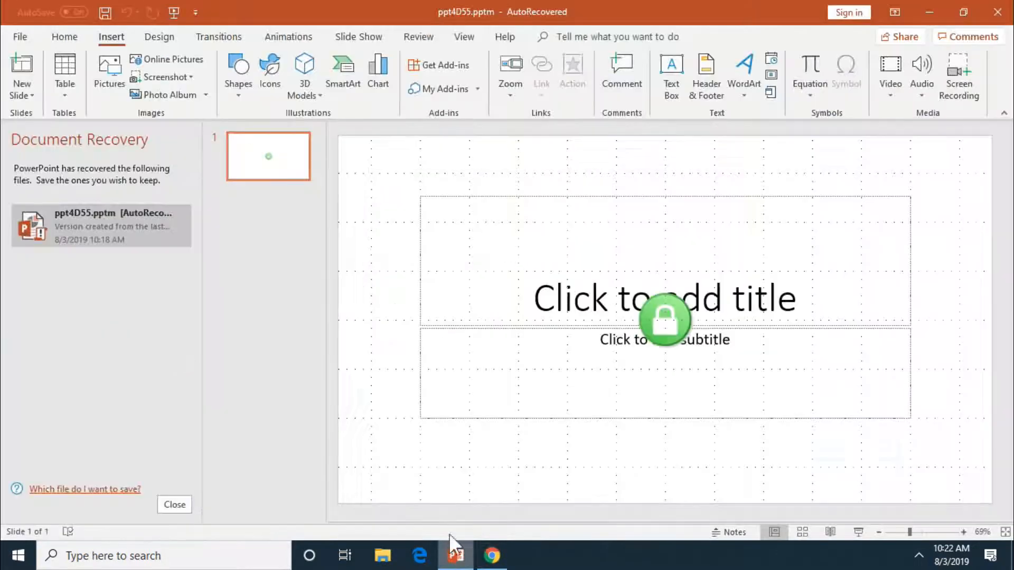
{"action": "left_click", "coordinate": [284, 244]}
{"action": "left_click", "coordinate": [159, 38]}
{"action": "left_click", "coordinate": [110, 37]}
{"action": "key", "text": "alt+Tab"}
{"action": "left_click_drag", "start_coordinate": [227, 195], "coordinate": [664, 319]}
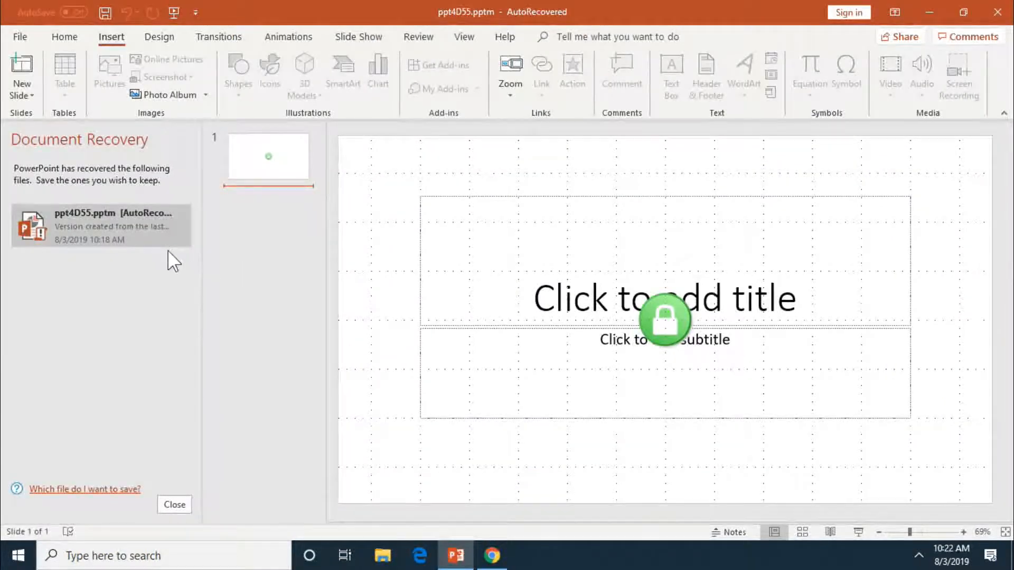
{"action": "left_click", "coordinate": [176, 505]}
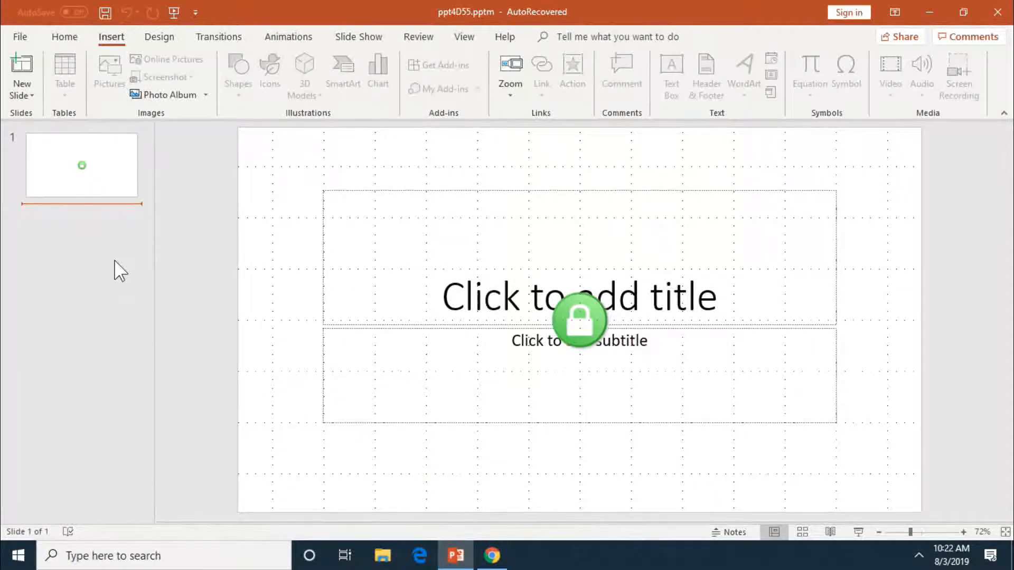
{"action": "left_click", "coordinate": [156, 36]}
{"action": "left_click", "coordinate": [112, 38]}
{"action": "left_click", "coordinate": [192, 282]}
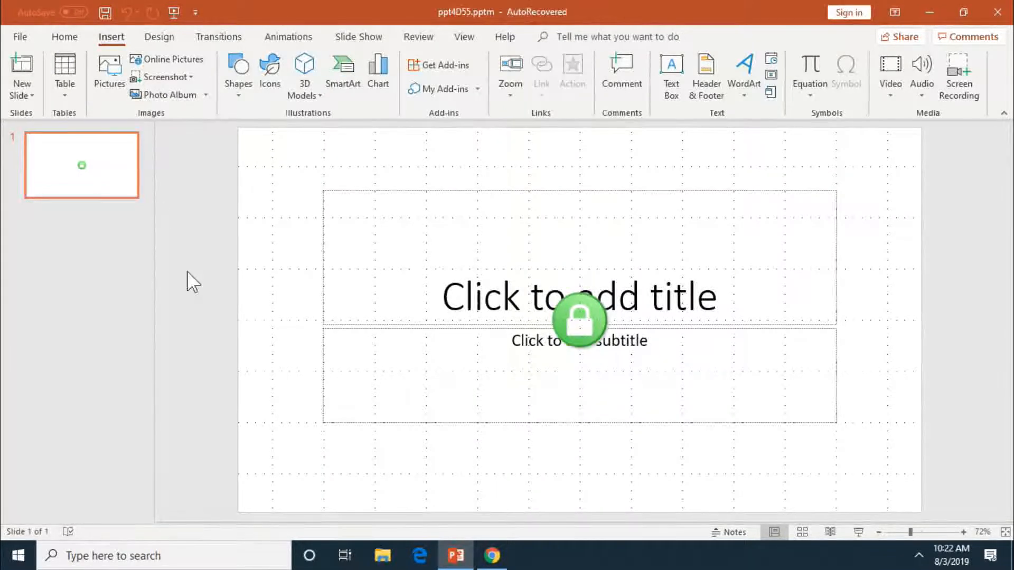
- Search PowerPoint's online pictures for "lock", browse the images without inserting one, and return to Canva in the browser
{"action": "left_click", "coordinate": [202, 65]}
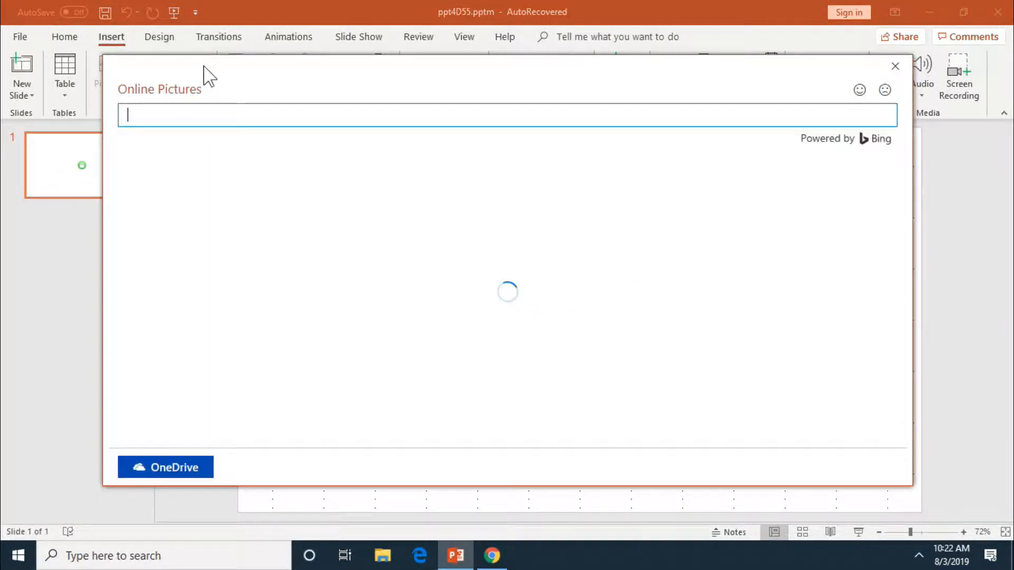
{"action": "type", "text": "lock"}
{"action": "key", "text": "Return"}
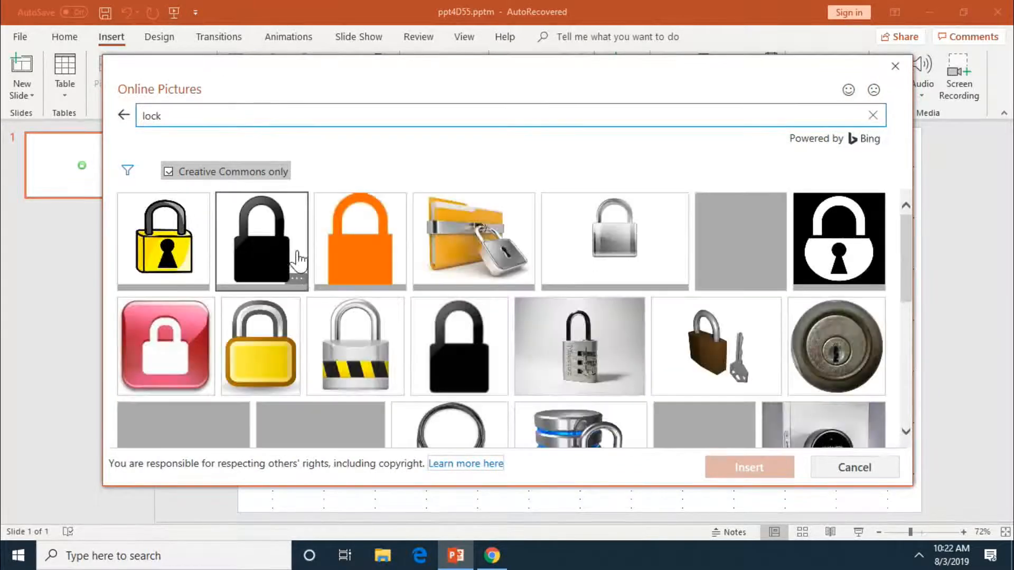
{"action": "left_click_drag", "start_coordinate": [905, 276], "coordinate": [913, 345]}
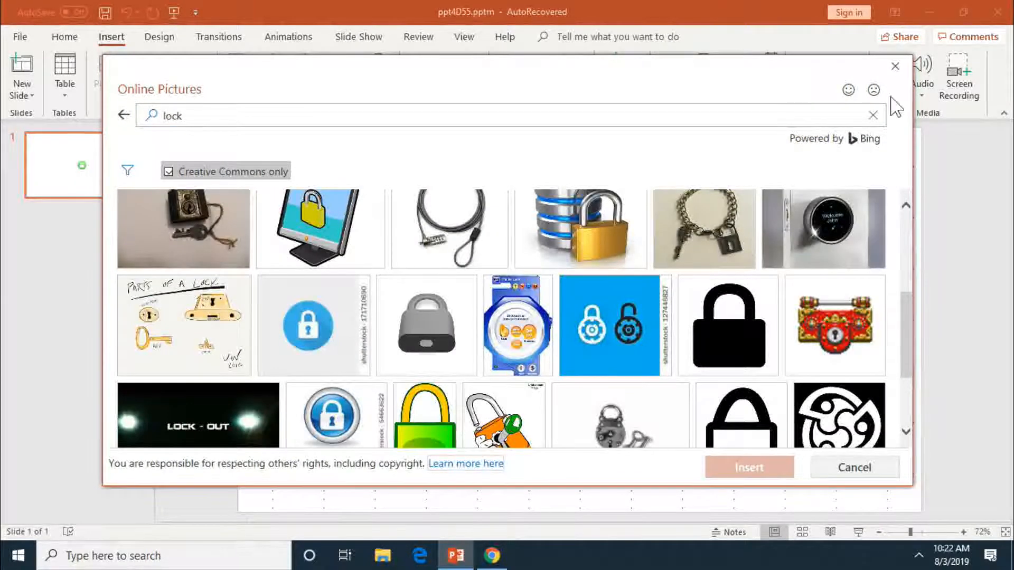
{"action": "left_click", "coordinate": [894, 66]}
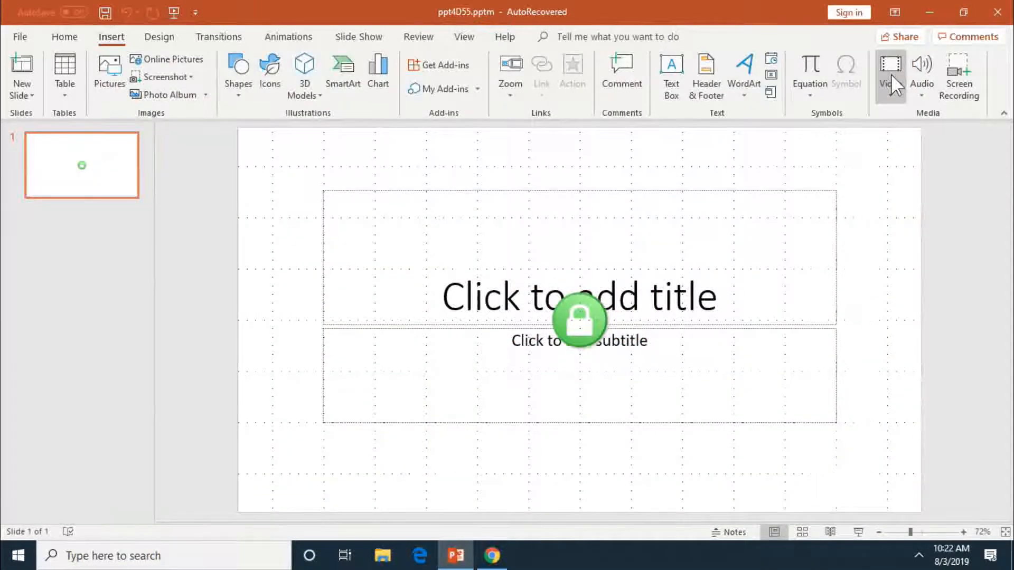
{"action": "left_click", "coordinate": [501, 558]}
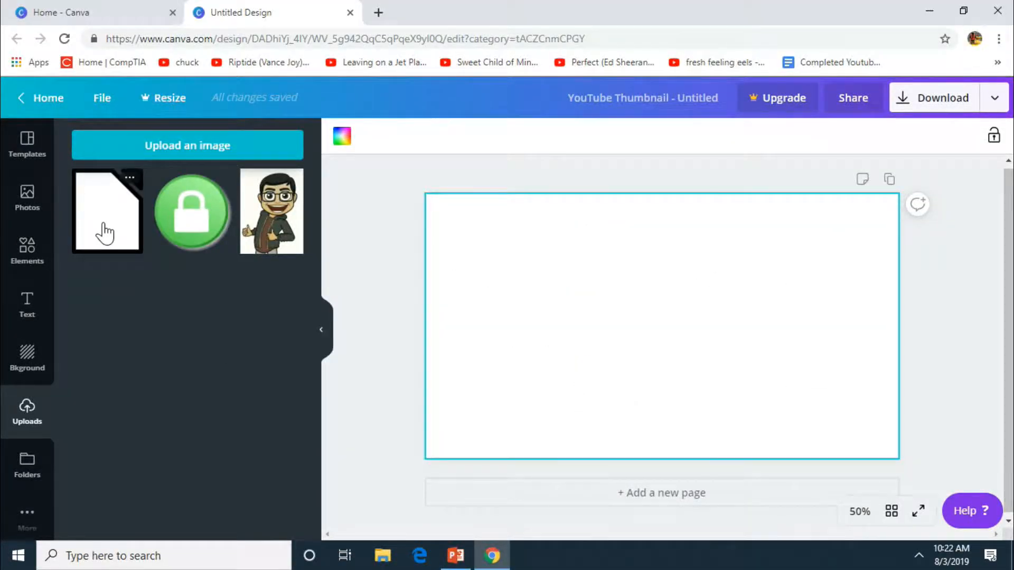
- Add the uploaded libreoffice1 document image and the green lock image to the thumbnail page
{"action": "left_click_drag", "start_coordinate": [126, 236], "coordinate": [607, 276]}
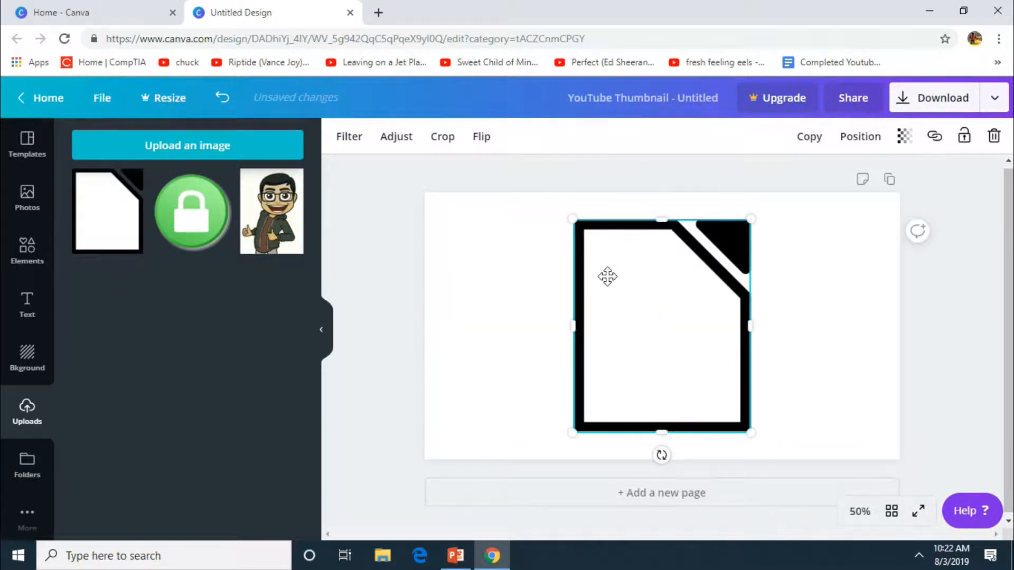
{"action": "left_click", "coordinate": [376, 299]}
{"action": "left_click", "coordinate": [176, 232]}
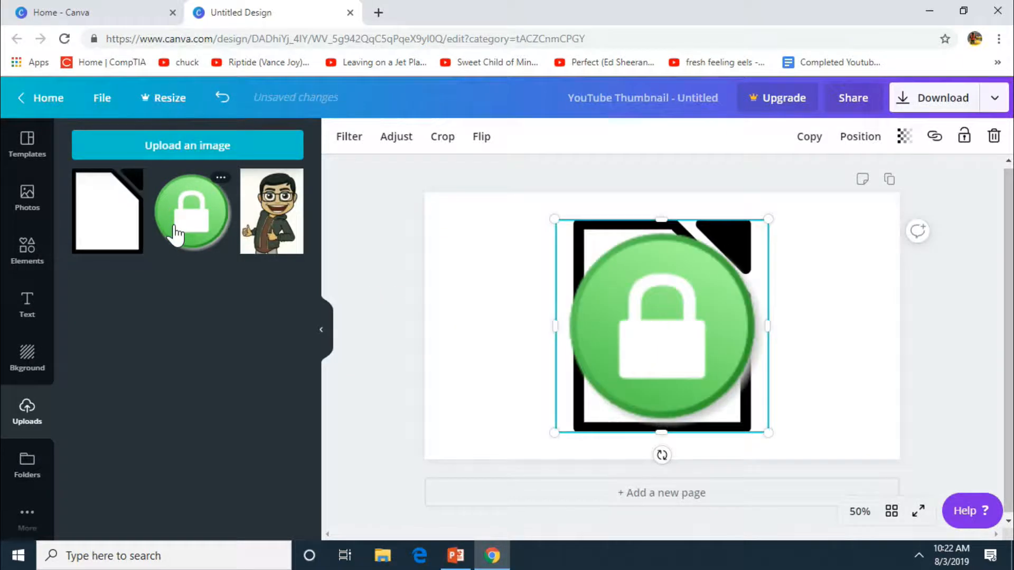
- Shrink the lock image to about half its size and place it over the document icon's lower-right corner
{"action": "left_click_drag", "start_coordinate": [554, 223], "coordinate": [660, 328]}
{"action": "left_click", "coordinate": [831, 373]}
{"action": "left_click_drag", "start_coordinate": [715, 380], "coordinate": [750, 400]}
{"action": "left_click", "coordinate": [992, 336]}
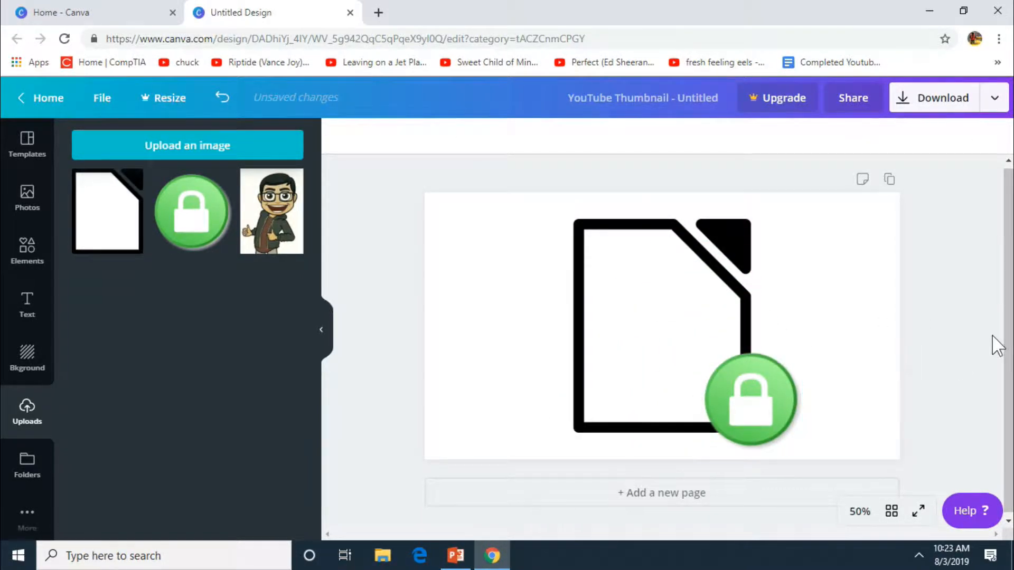
- Add a heading reading "PASSWORD PROTECT" and move it up across the upper part of the document icon
{"action": "left_click", "coordinate": [32, 317]}
{"action": "left_click", "coordinate": [172, 214]}
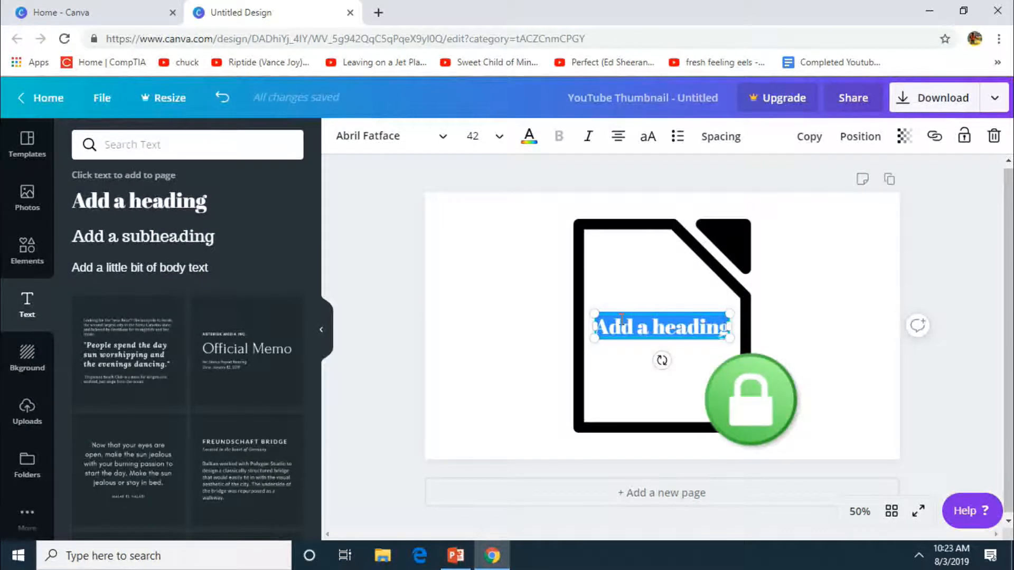
{"action": "type", "text": "PASSWORD PROTECT"}
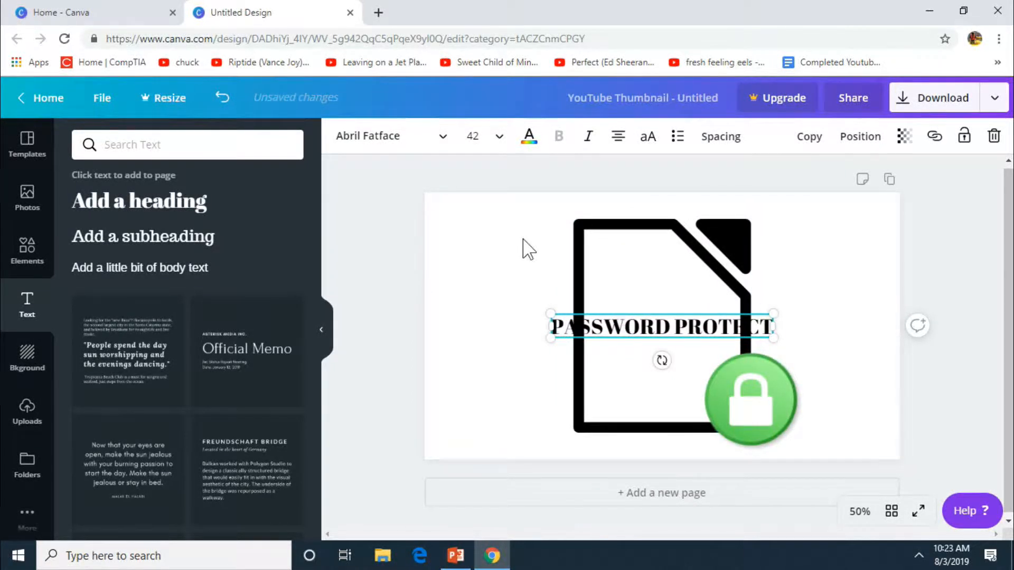
{"action": "left_click_drag", "start_coordinate": [565, 311], "coordinate": [565, 256]}
- Set the heading's font size to 80 and widen its text box to the full page width
{"action": "left_click", "coordinate": [500, 139]}
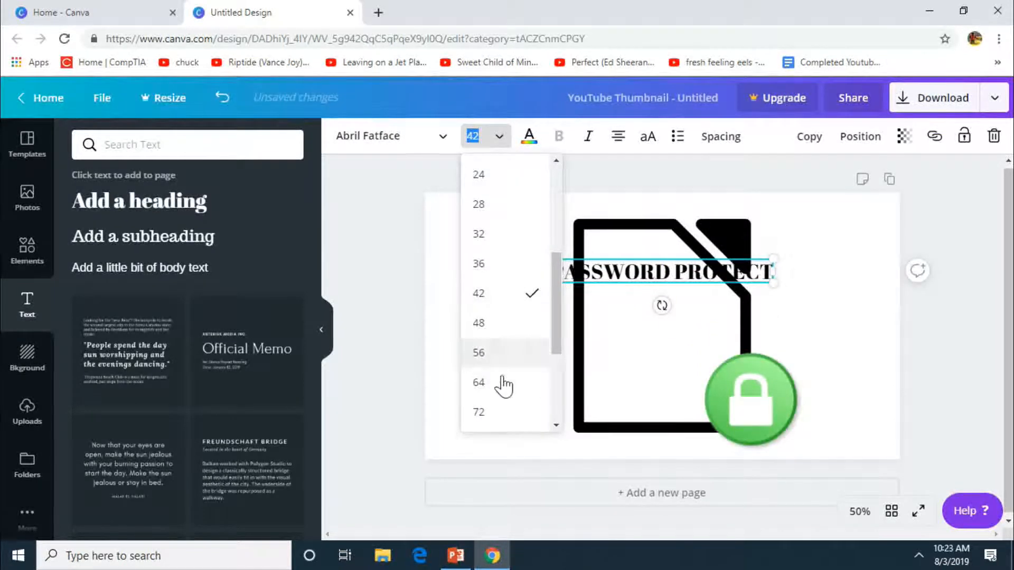
{"action": "scroll", "coordinate": [528, 348], "scroll_direction": "down", "scroll_amount": 3}
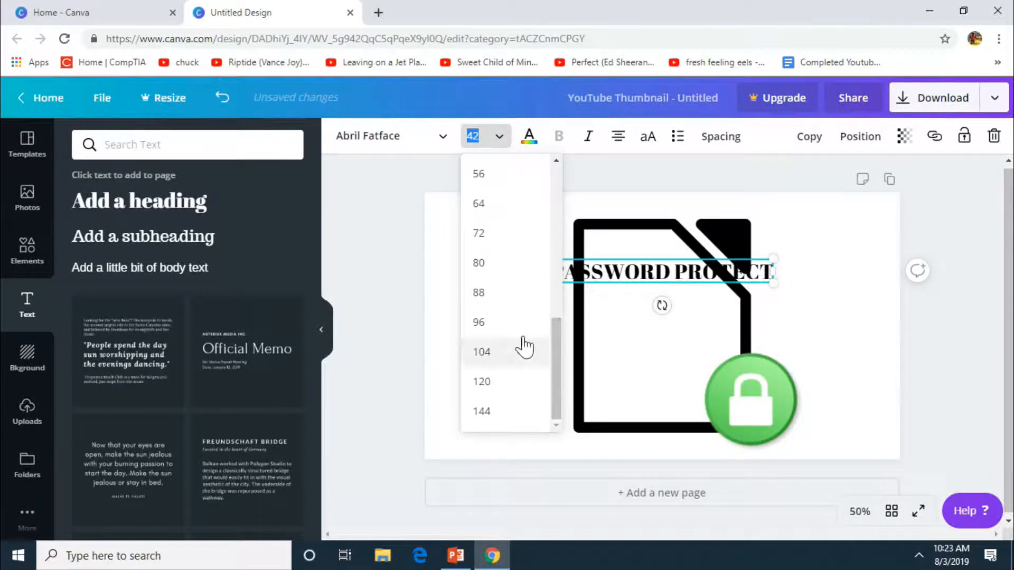
{"action": "left_click", "coordinate": [528, 269]}
{"action": "left_click_drag", "start_coordinate": [451, 311], "coordinate": [424, 313]}
{"action": "left_click_drag", "start_coordinate": [874, 282], "coordinate": [899, 282]}
- Change the PASSWORD PROTECT heading's font to Abys and its text color to coral red
{"action": "left_click", "coordinate": [436, 138]}
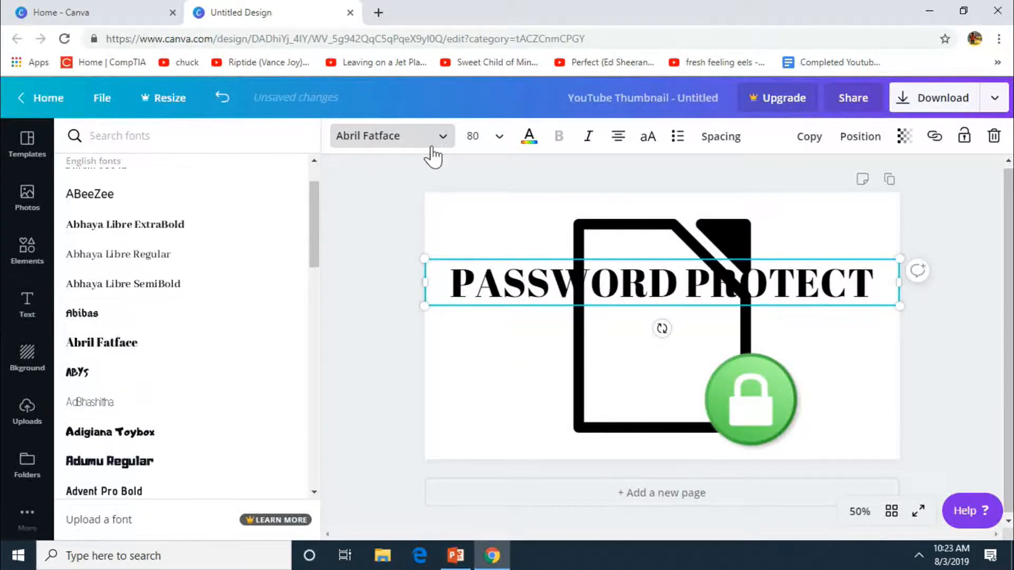
{"action": "left_click", "coordinate": [169, 380]}
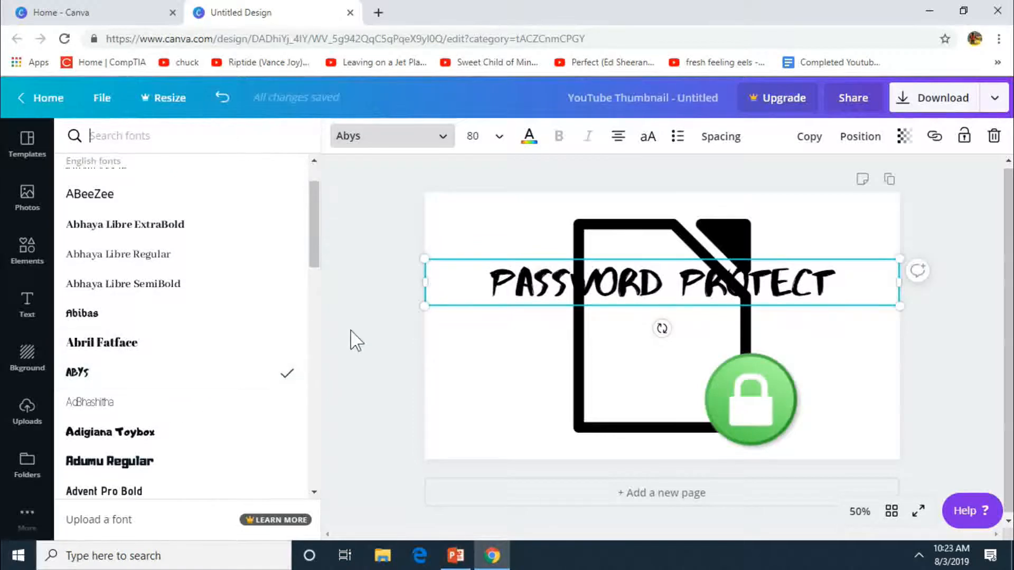
{"action": "triple_click", "coordinate": [499, 275]}
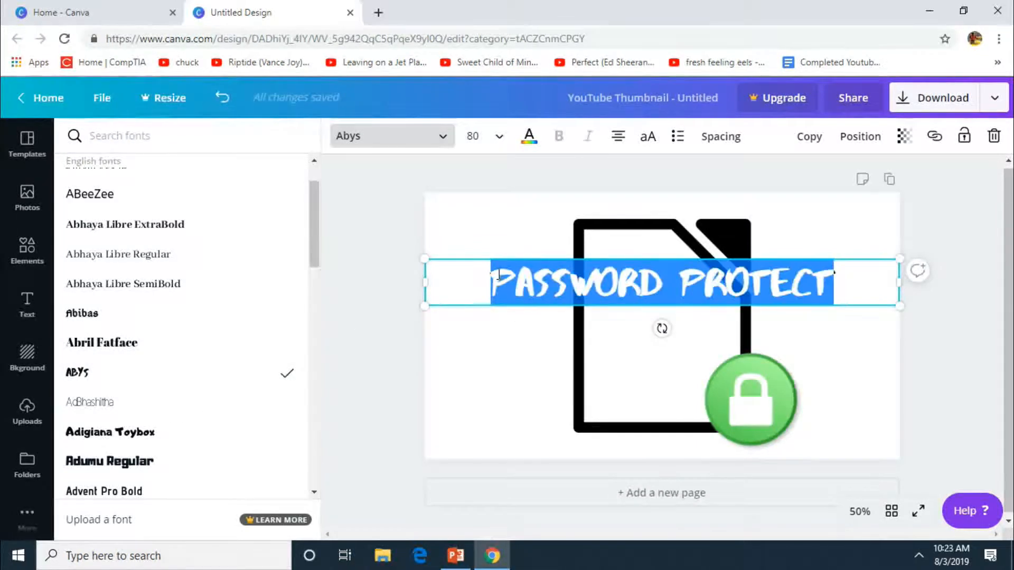
{"action": "left_click", "coordinate": [529, 137]}
{"action": "left_click", "coordinate": [91, 312]}
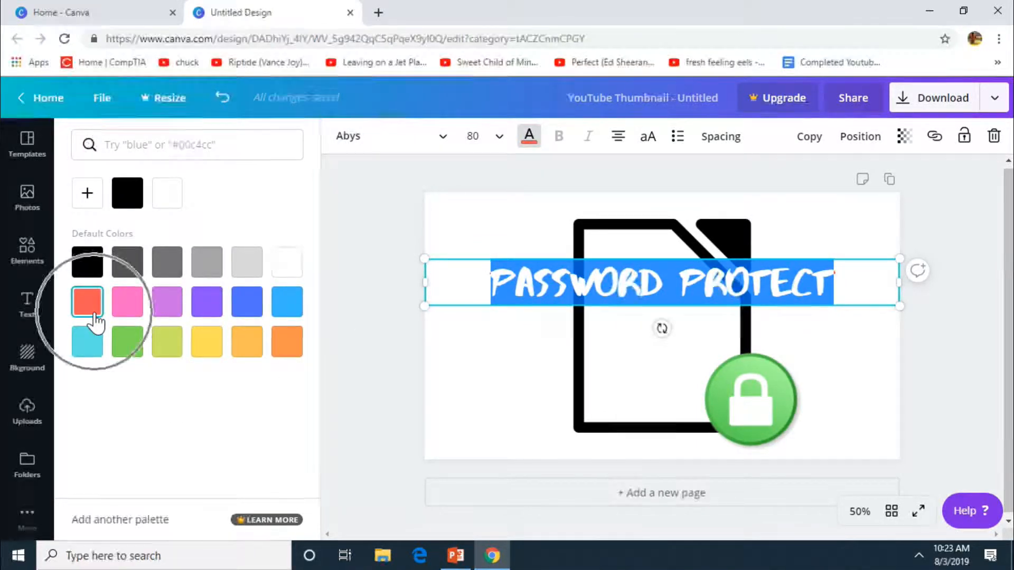
{"action": "left_click", "coordinate": [399, 309]}
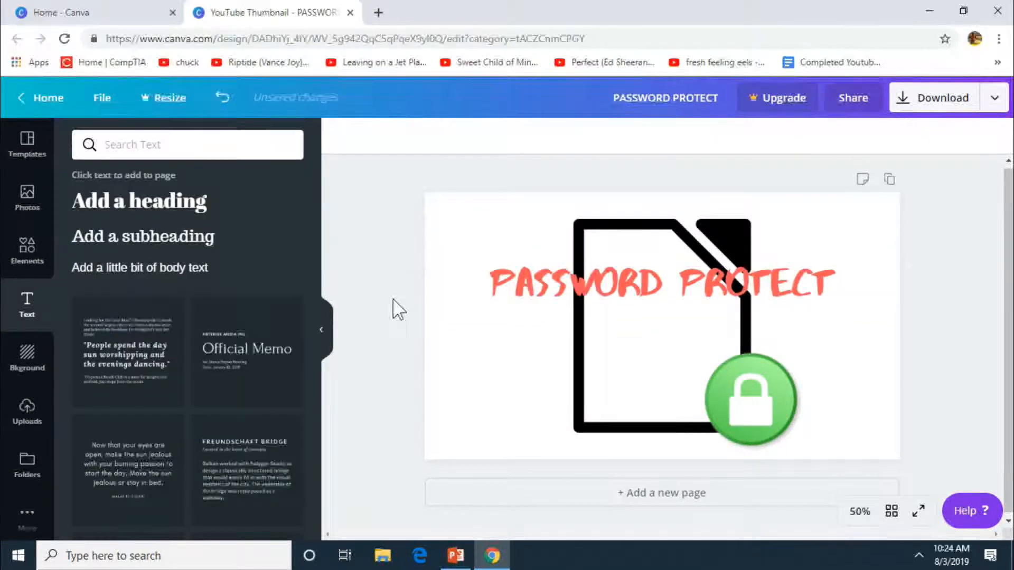
- Add a subheading reading "Libre Office" below the heading
{"action": "left_click", "coordinate": [164, 241]}
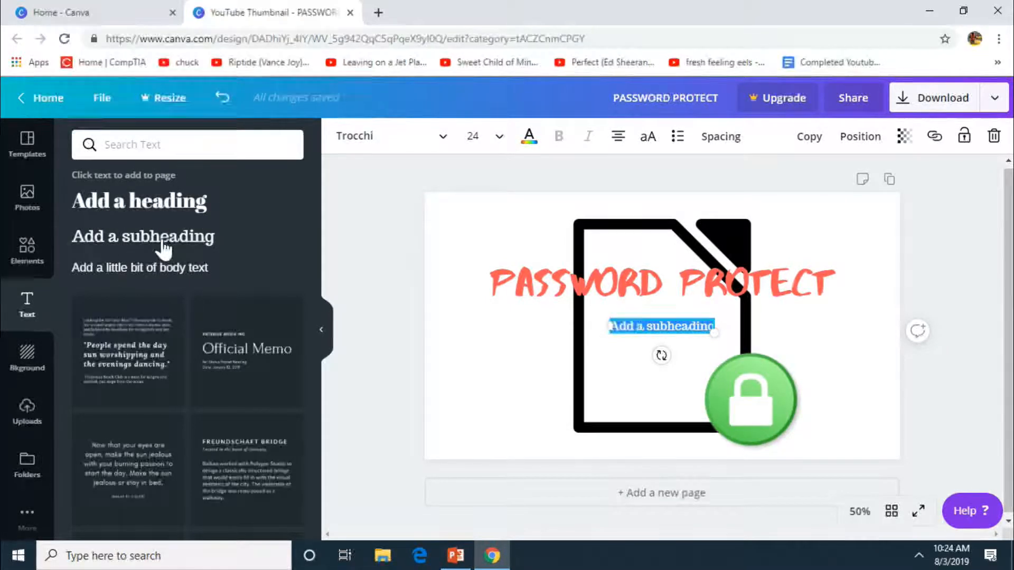
{"action": "key", "text": "BackSpace"}
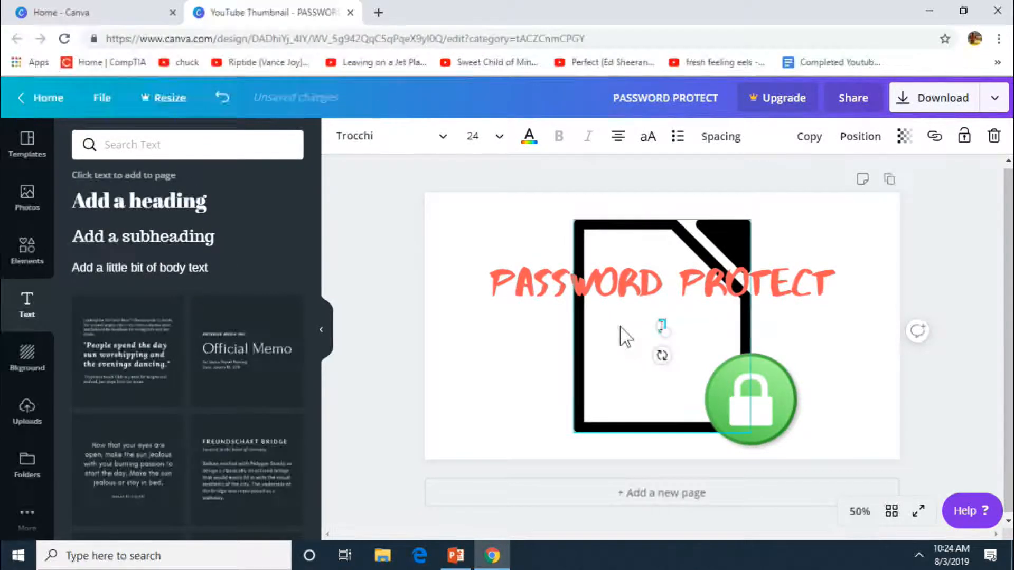
{"action": "type", "text": "Libre Office"}
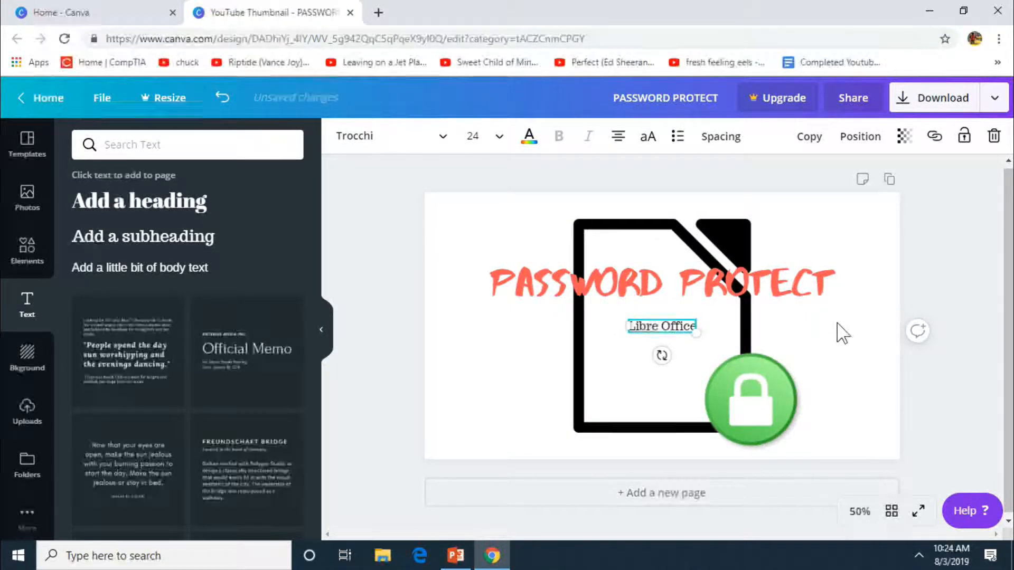
- Set the Libre Office subheading's font size to 80 and its text color to green
{"action": "left_click_drag", "start_coordinate": [681, 328], "coordinate": [437, 113]}
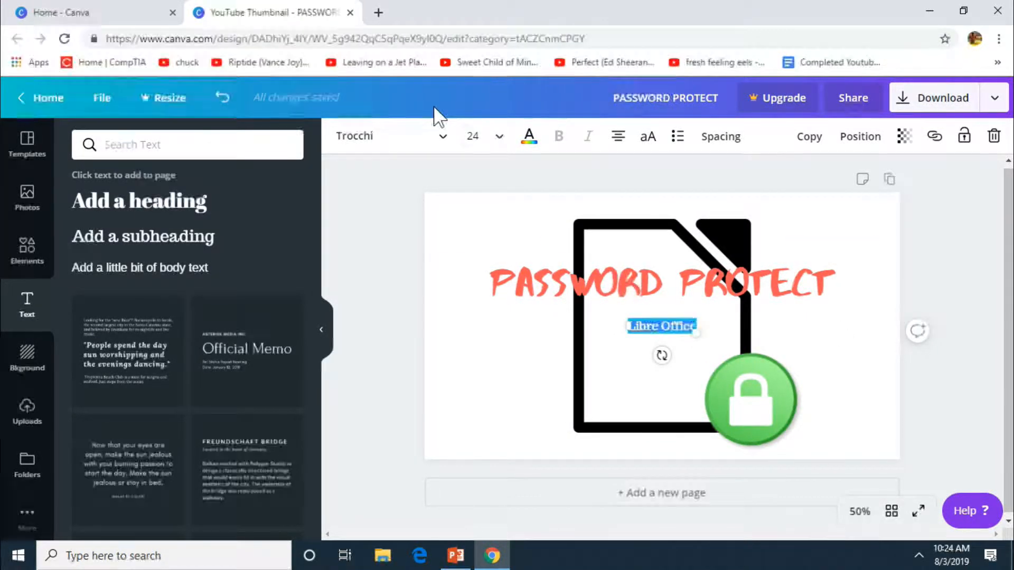
{"action": "left_click", "coordinate": [499, 136]}
{"action": "left_click_drag", "start_coordinate": [559, 314], "coordinate": [559, 401]}
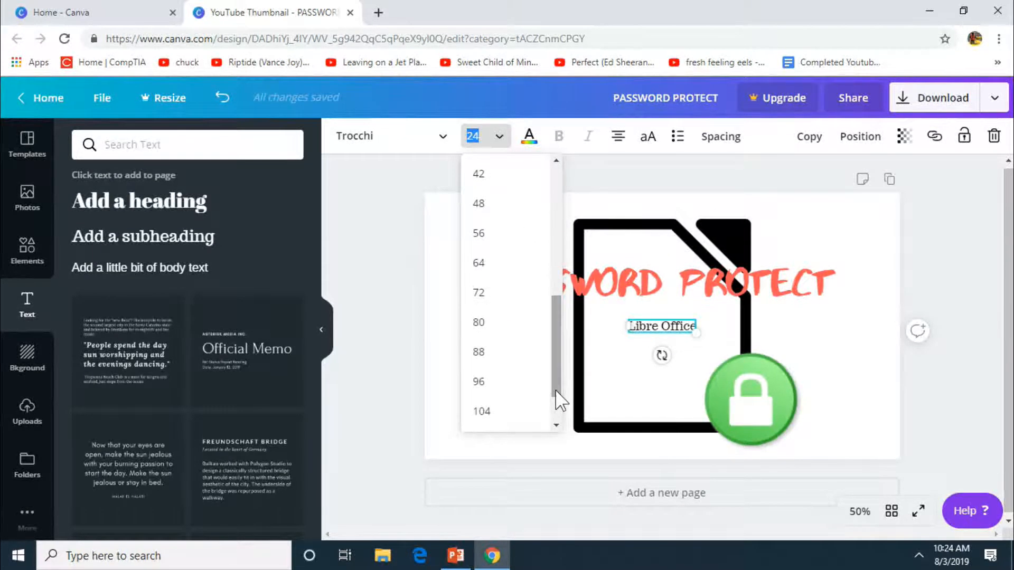
{"action": "left_click", "coordinate": [526, 329]}
{"action": "left_click", "coordinate": [529, 136]}
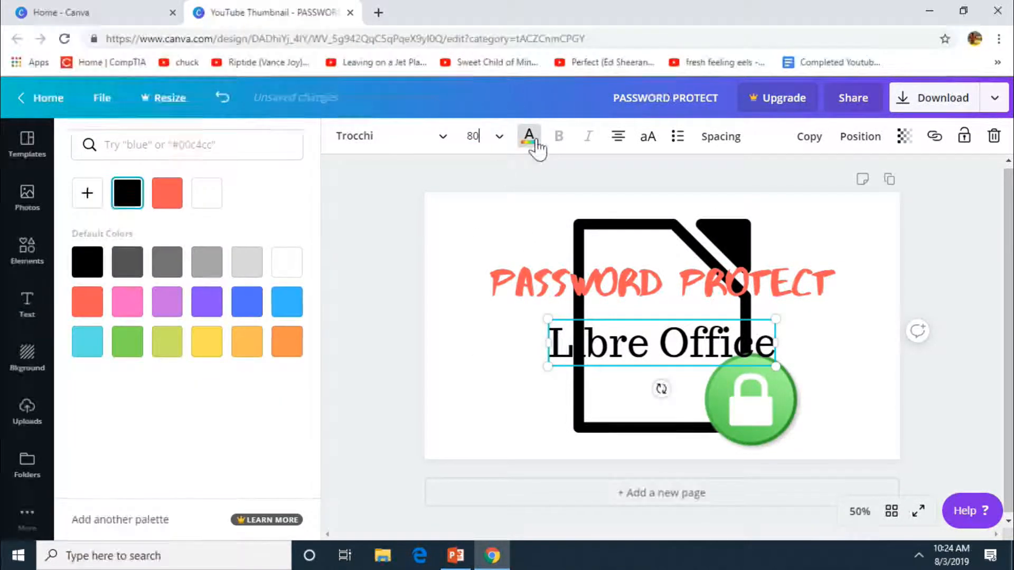
{"action": "left_click", "coordinate": [127, 342]}
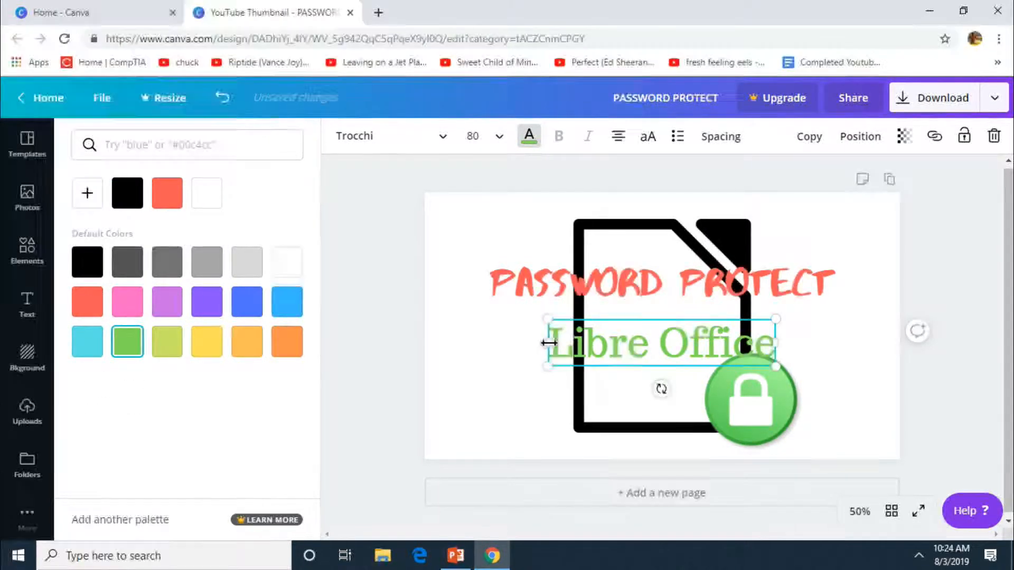
- Change the Libre Office subheading's font to Adigiana Toybox and move it up closer beneath the PASSWORD PROTECT heading
{"action": "left_click", "coordinate": [444, 138]}
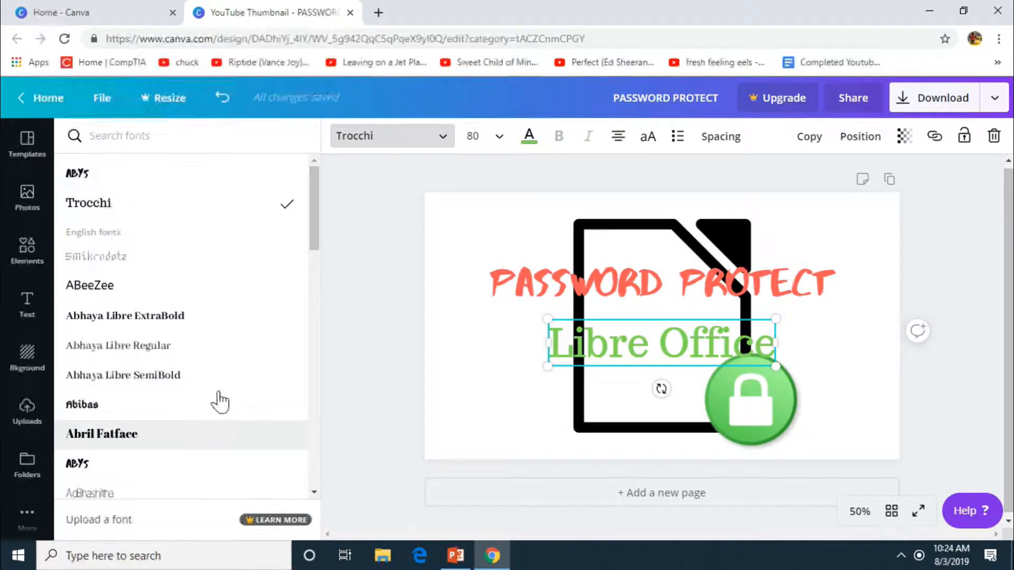
{"action": "scroll", "coordinate": [195, 438], "scroll_direction": "down", "scroll_amount": 3}
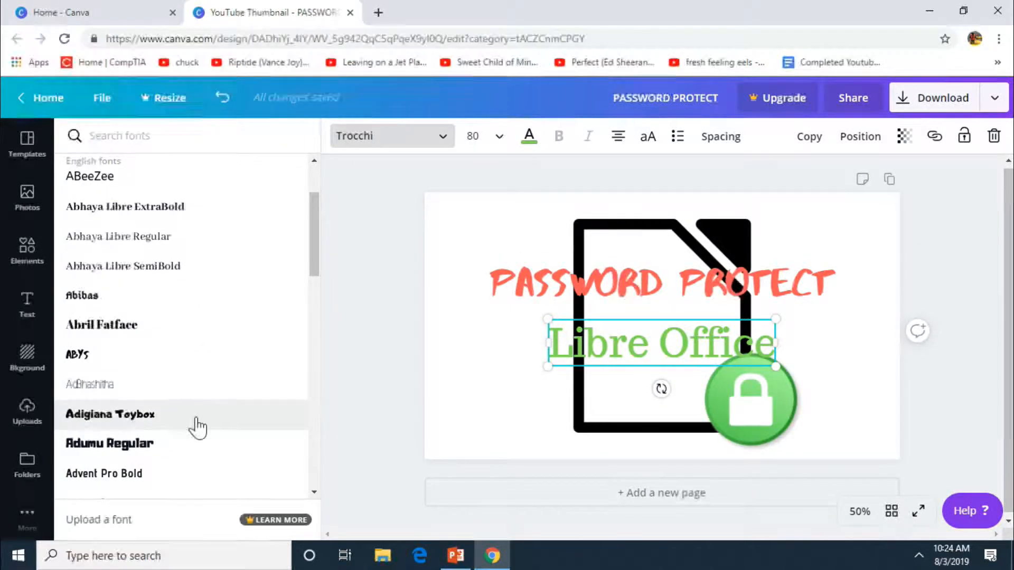
{"action": "left_click", "coordinate": [657, 318]}
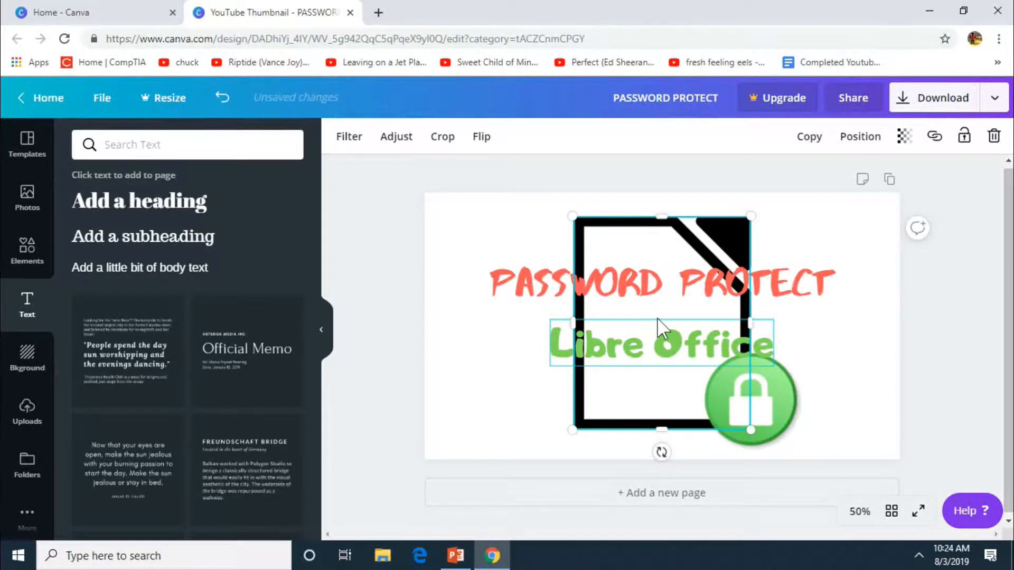
{"action": "left_click_drag", "start_coordinate": [657, 316], "coordinate": [658, 305]}
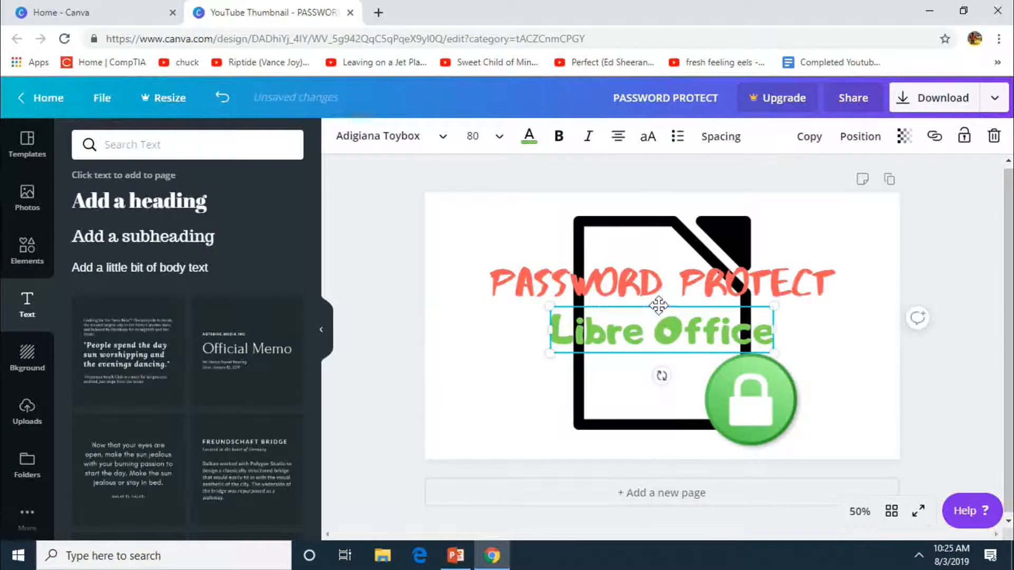
{"action": "left_click", "coordinate": [938, 405]}
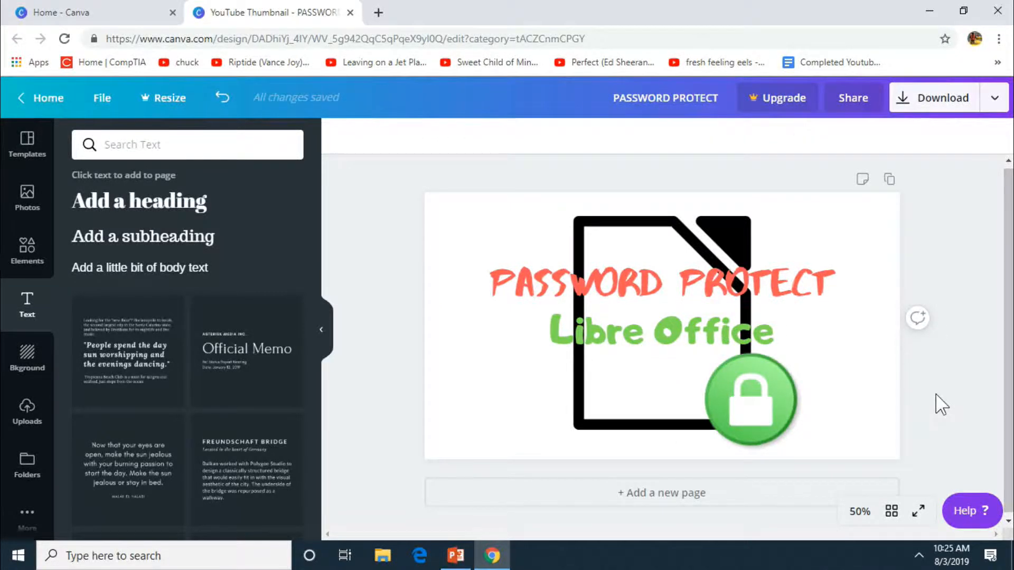
- Apply the blue starry night sky image with the shooting star as the page background
{"action": "left_click", "coordinate": [455, 389]}
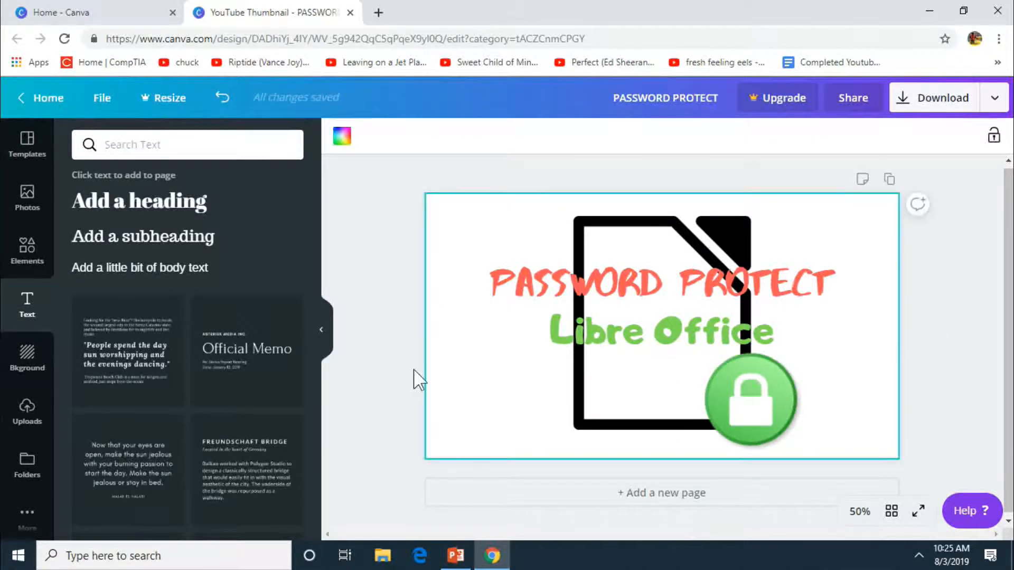
{"action": "left_click", "coordinate": [33, 350]}
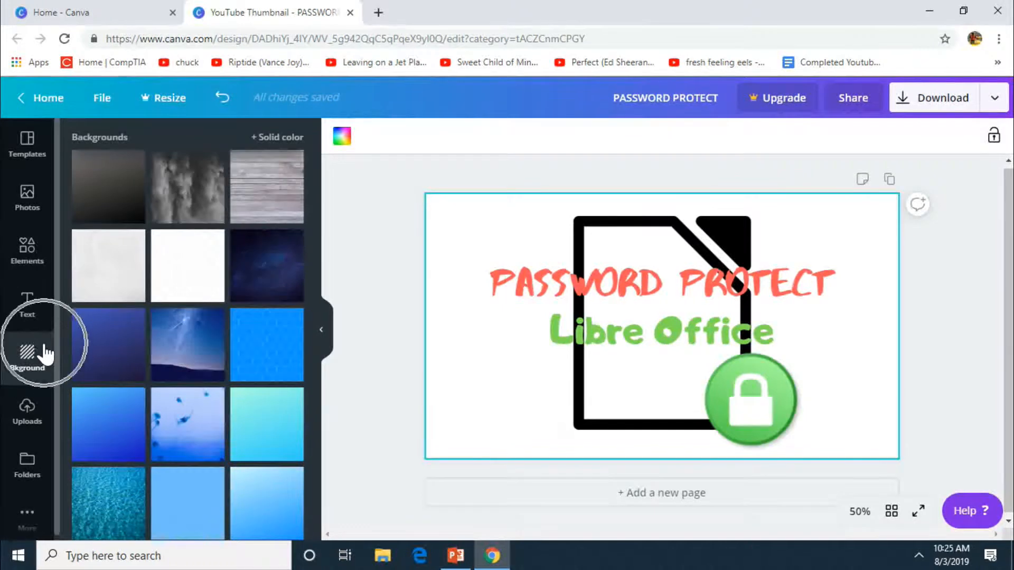
{"action": "left_click", "coordinate": [170, 334]}
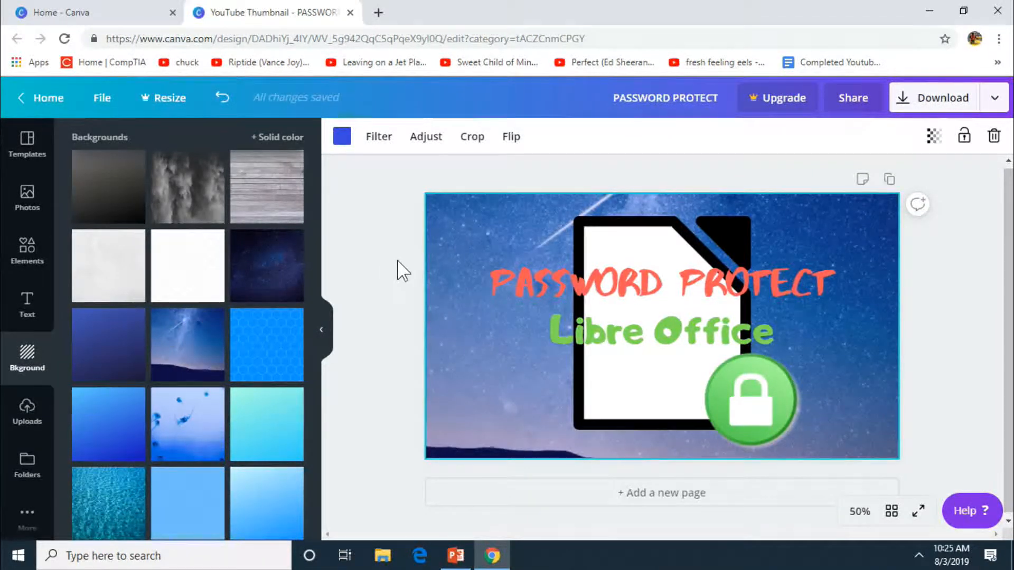
- Bring the document icon to the front of all other elements
{"action": "left_click", "coordinate": [608, 248]}
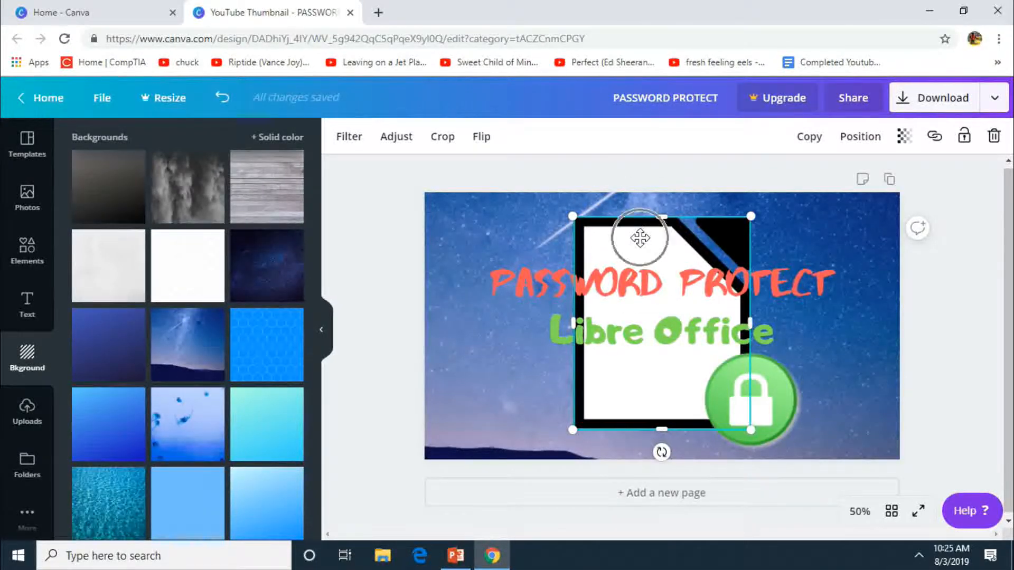
{"action": "left_click", "coordinate": [860, 138]}
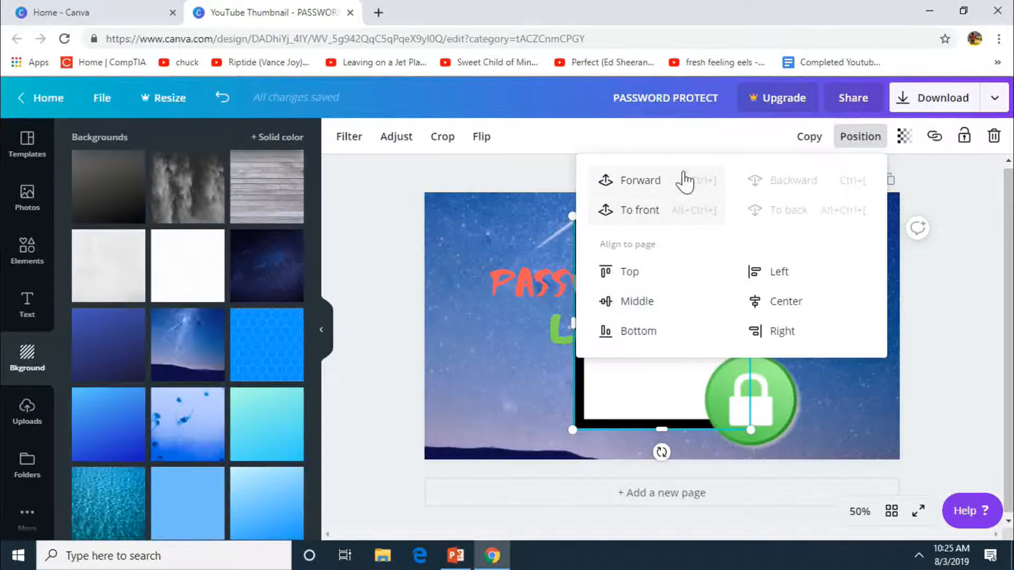
{"action": "left_click", "coordinate": [673, 210]}
{"action": "left_click", "coordinate": [974, 322]}
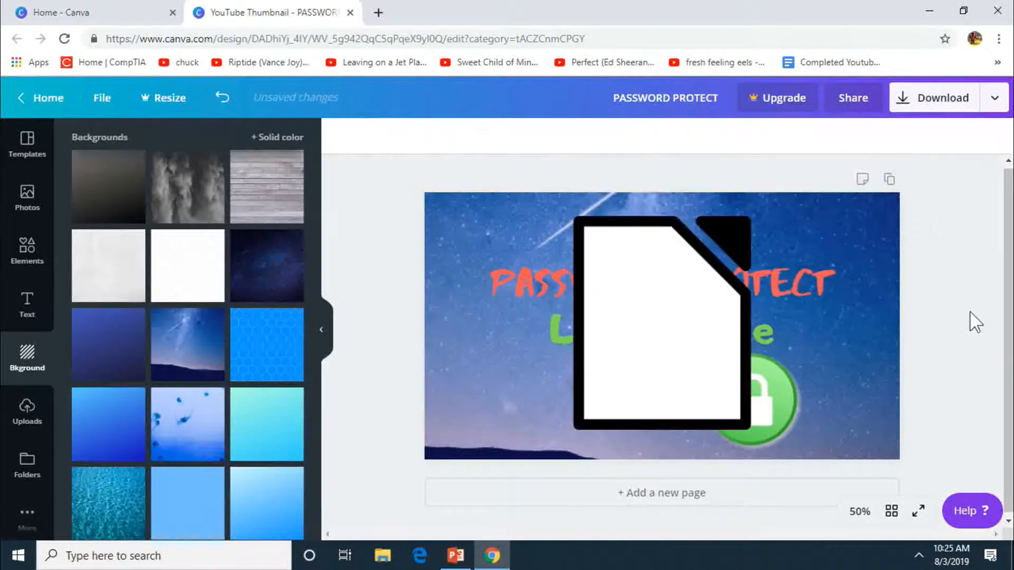
- Send the document icon backward until it sits behind both the Libre Office and PASSWORD PROTECT texts
{"action": "left_click", "coordinate": [735, 308]}
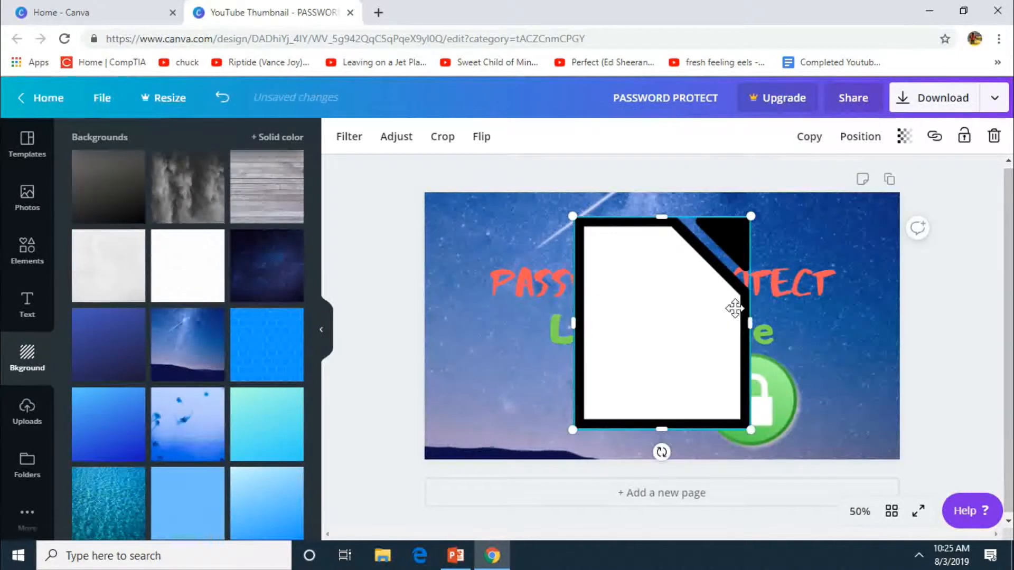
{"action": "left_click", "coordinate": [857, 139]}
{"action": "left_click", "coordinate": [790, 182]}
{"action": "left_click", "coordinate": [929, 294]}
{"action": "left_click", "coordinate": [702, 262]}
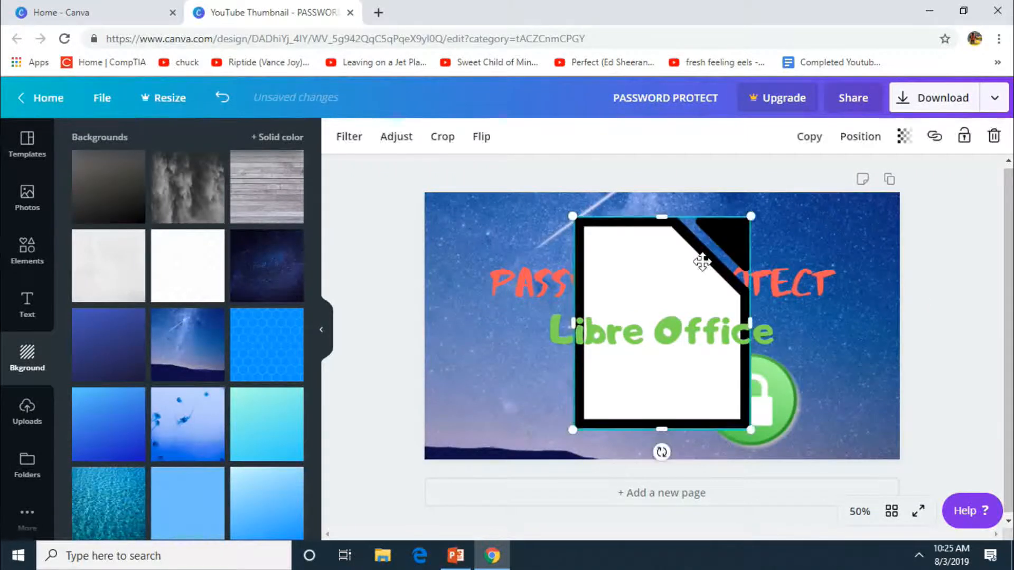
{"action": "left_click", "coordinate": [905, 137]}
{"action": "left_click", "coordinate": [858, 137]}
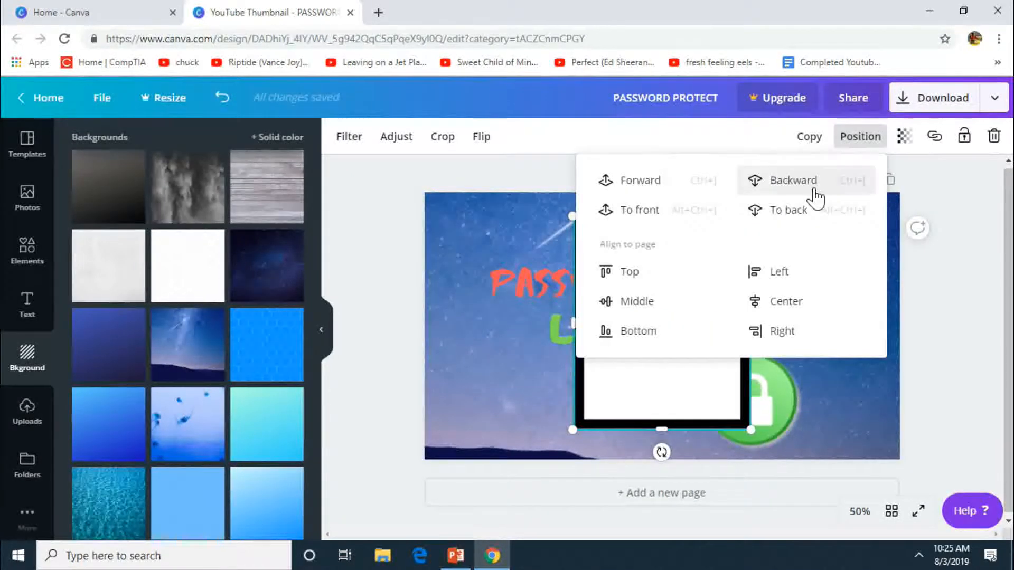
{"action": "left_click", "coordinate": [943, 273]}
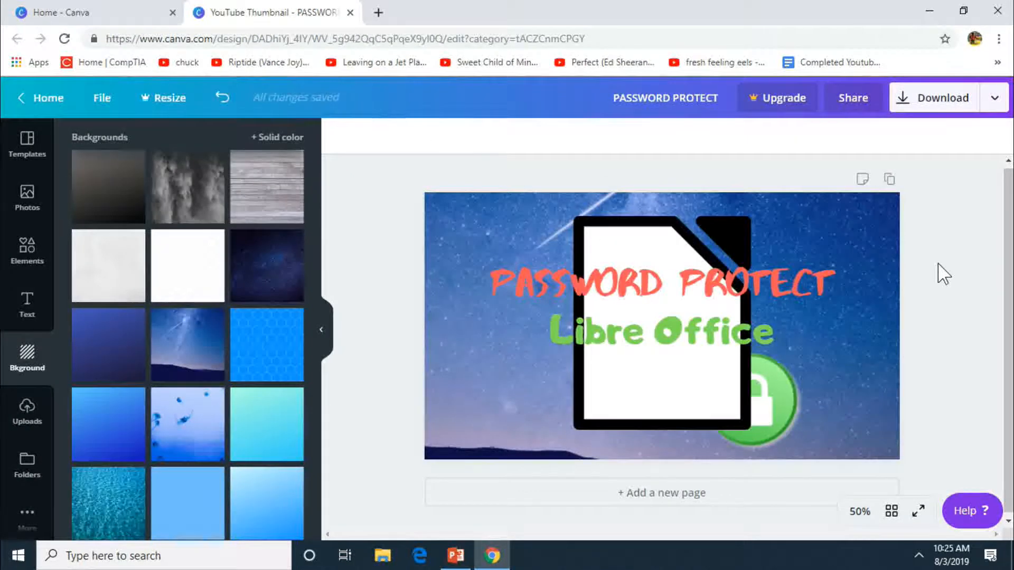
- Bring the green lock forward so it sits in front of the document icon
{"action": "left_click", "coordinate": [781, 387]}
{"action": "left_click", "coordinate": [861, 138]}
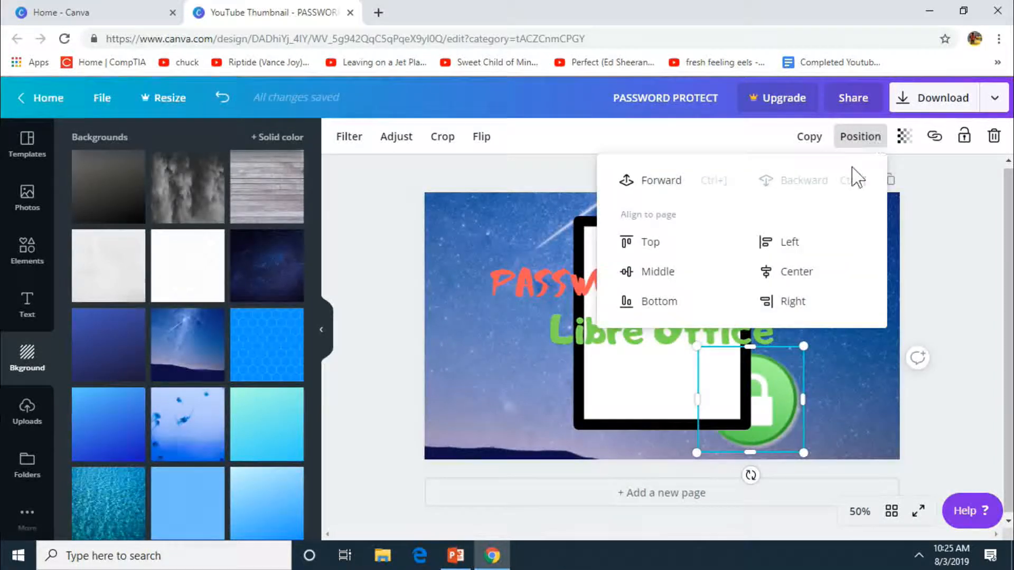
{"action": "left_click", "coordinate": [669, 188]}
{"action": "left_click", "coordinate": [984, 436]}
- Set the document icon's transparency value to 90
{"action": "left_click", "coordinate": [649, 368]}
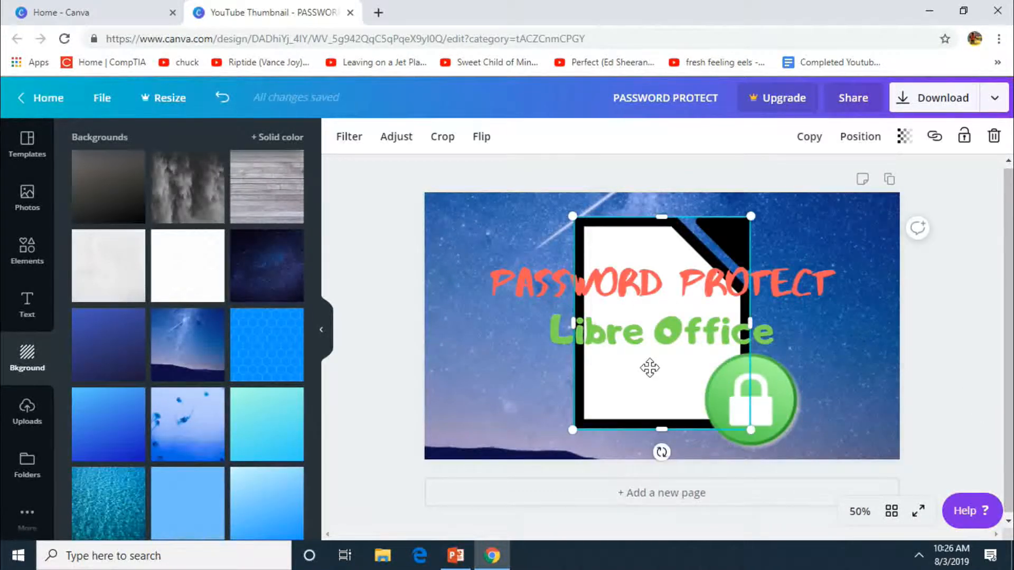
{"action": "left_click", "coordinate": [904, 136]}
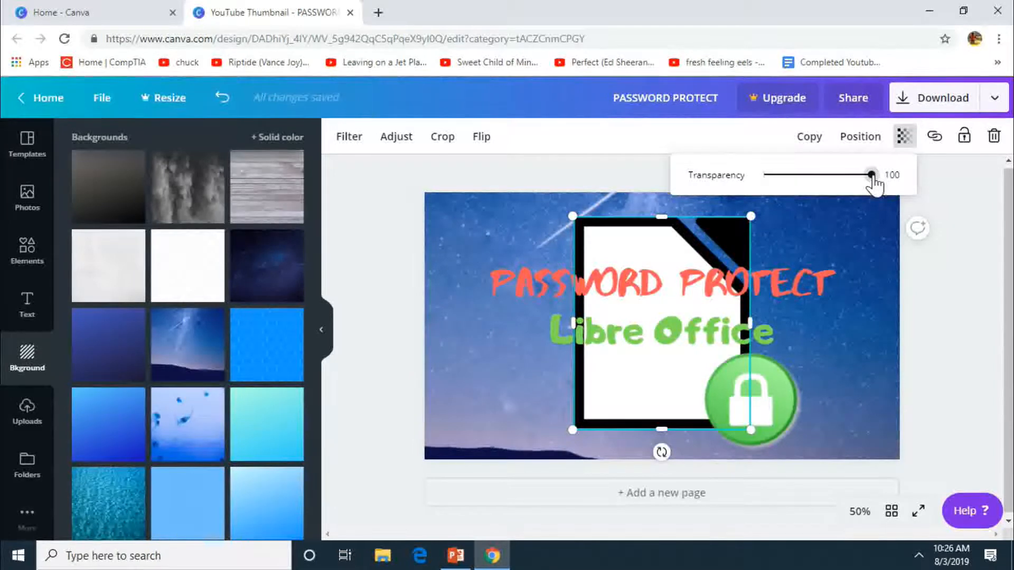
{"action": "left_click_drag", "start_coordinate": [872, 179], "coordinate": [857, 192]}
{"action": "left_click", "coordinate": [989, 310]}
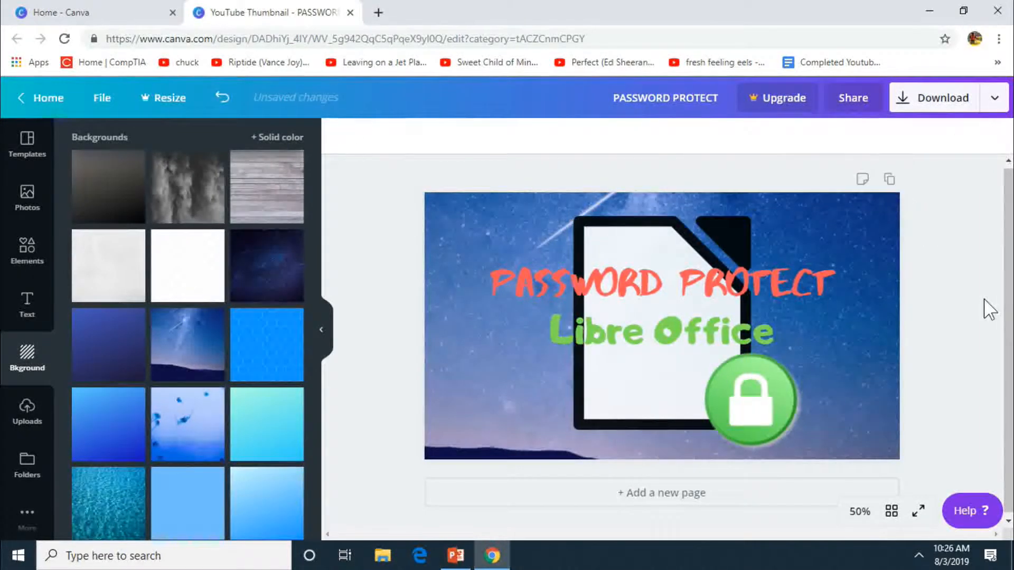
- Lower the document icon's transparency value further, below 90
{"action": "left_click", "coordinate": [663, 381]}
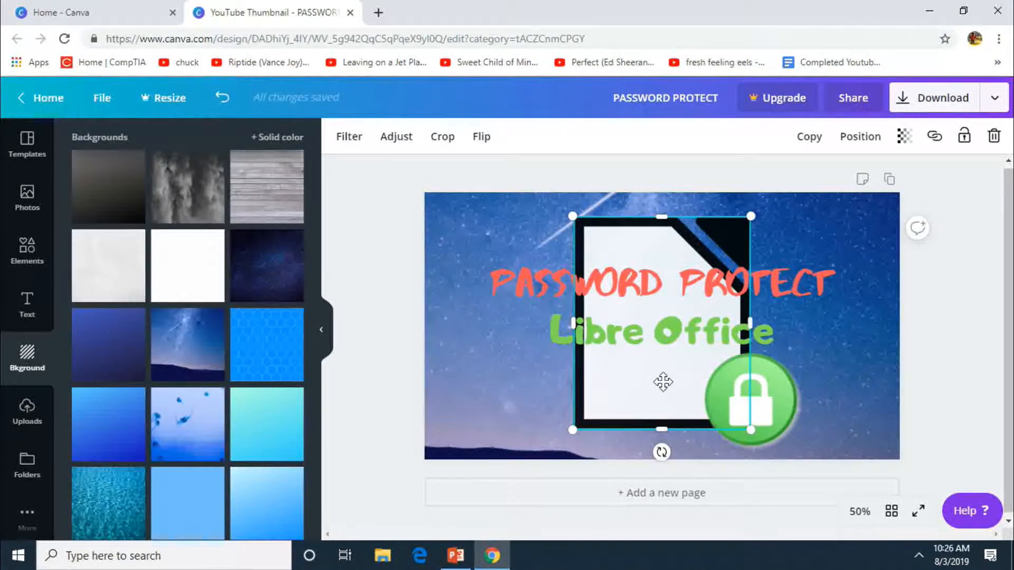
{"action": "left_click", "coordinate": [904, 137]}
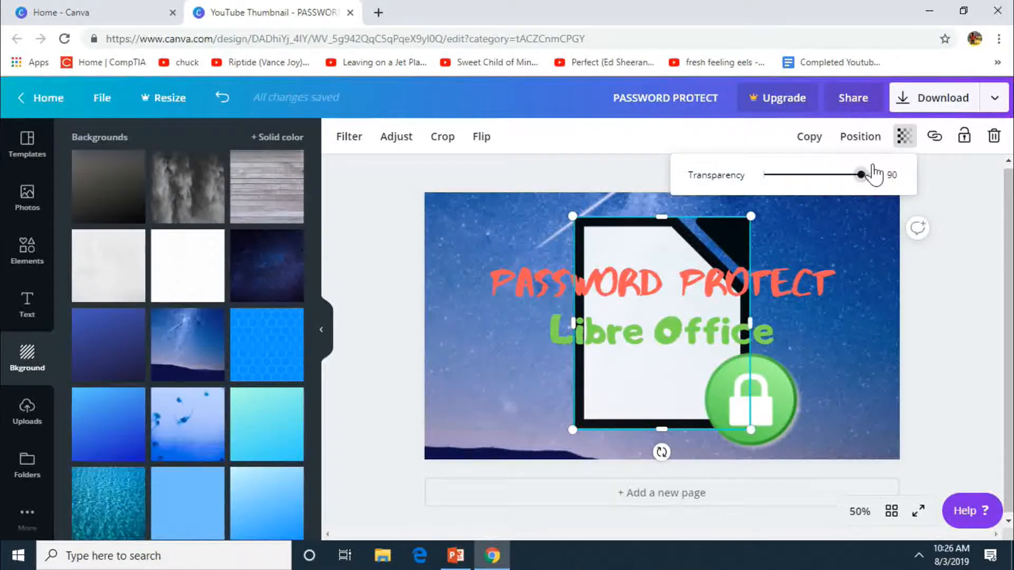
{"action": "left_click_drag", "start_coordinate": [873, 171], "coordinate": [851, 189]}
{"action": "left_click", "coordinate": [946, 363]}
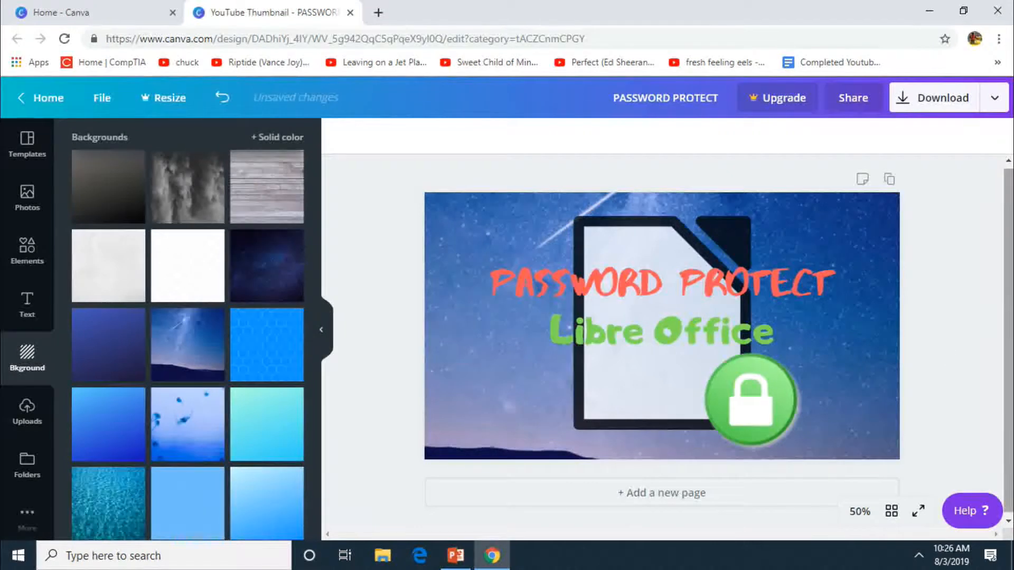
- Set the document icon's transparency value back to 100
{"action": "left_click", "coordinate": [663, 399]}
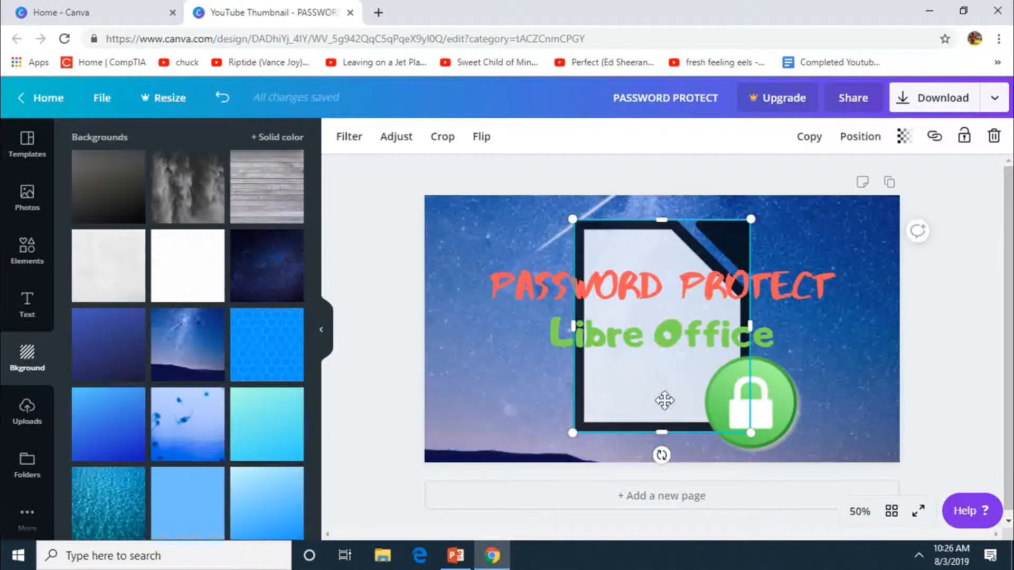
{"action": "left_click", "coordinate": [904, 136]}
{"action": "left_click_drag", "start_coordinate": [843, 177], "coordinate": [927, 323]}
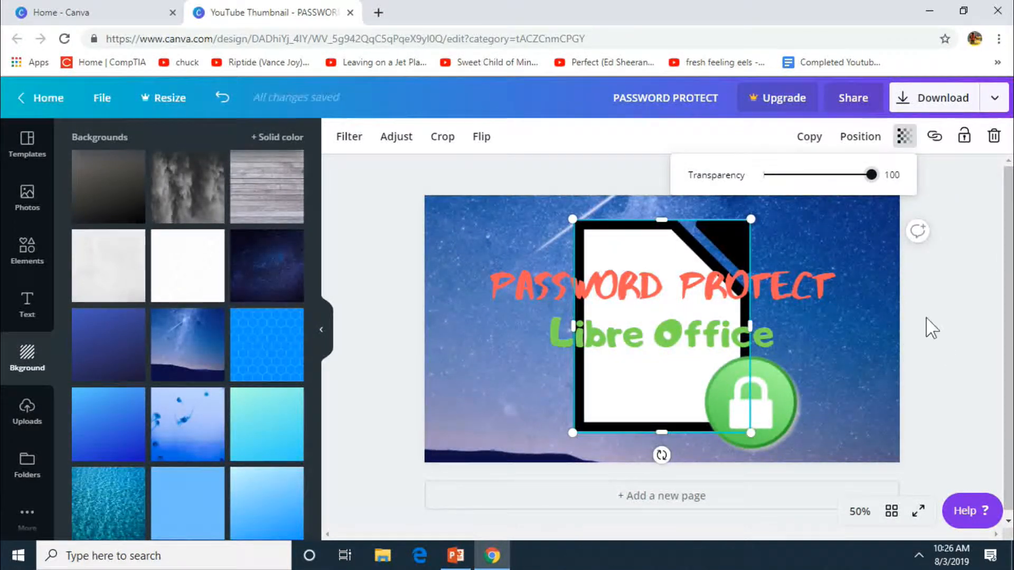
{"action": "left_click", "coordinate": [932, 328]}
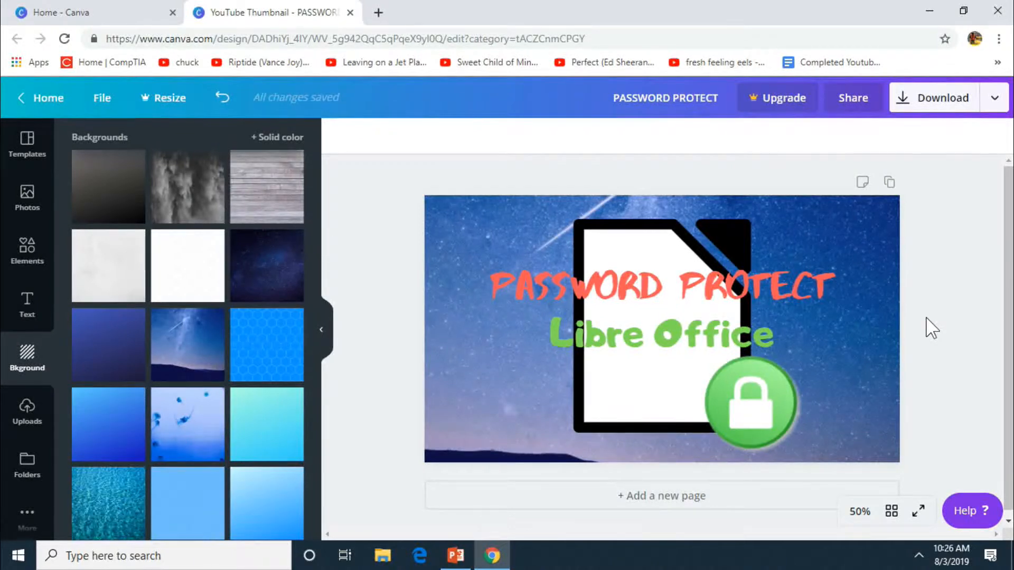
- Download the finished thumbnail as a PNG file and dismiss the Canva Pro trial offer
{"action": "left_click", "coordinate": [991, 100]}
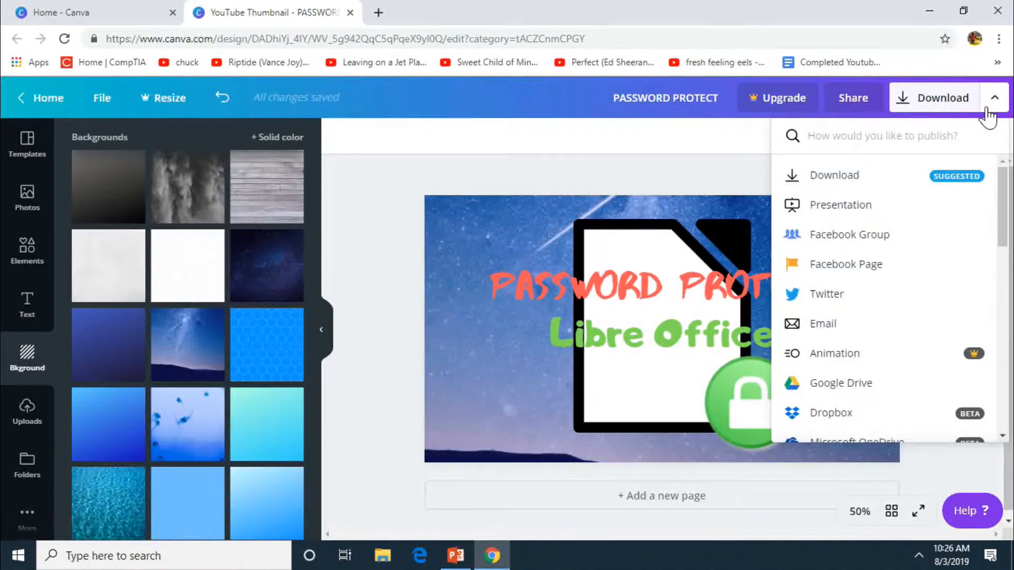
{"action": "left_click", "coordinate": [904, 187]}
{"action": "left_click", "coordinate": [933, 270]}
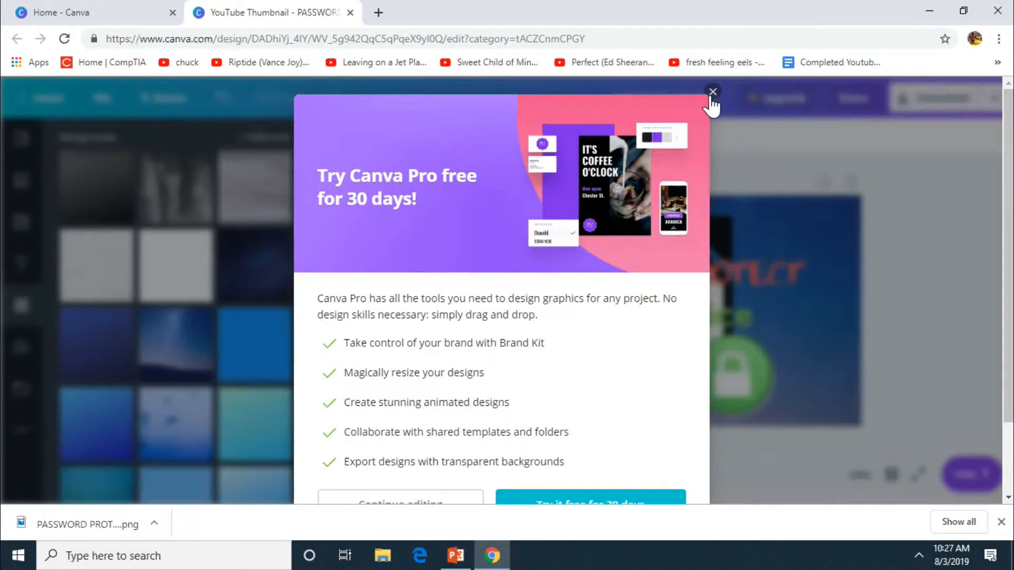
{"action": "left_click", "coordinate": [712, 94]}
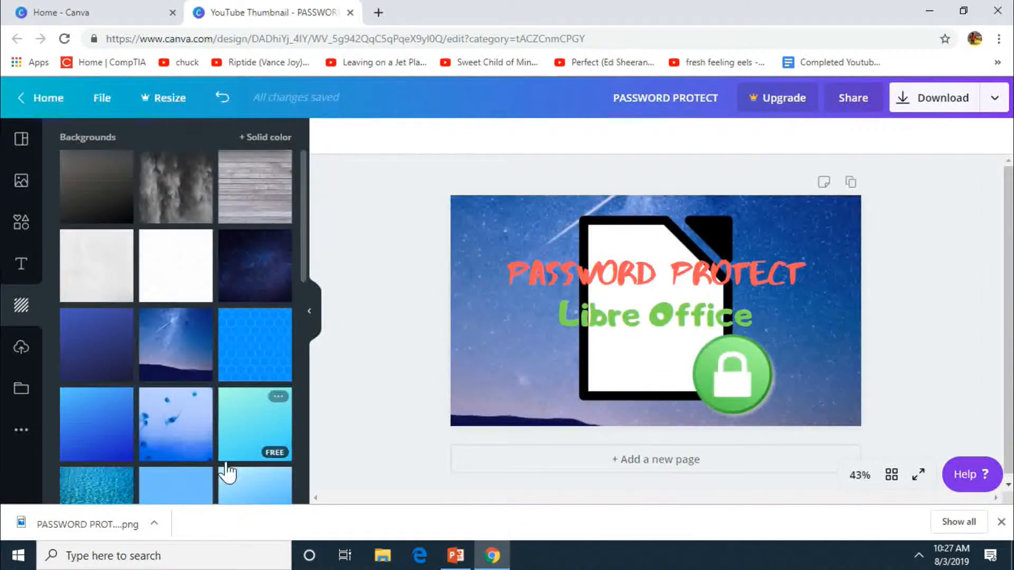
- Show the downloaded file in its folder and open PASSWORD PROTECT.png in Photos to check the thumbnail
{"action": "left_click", "coordinate": [154, 523]}
{"action": "left_click", "coordinate": [206, 483]}
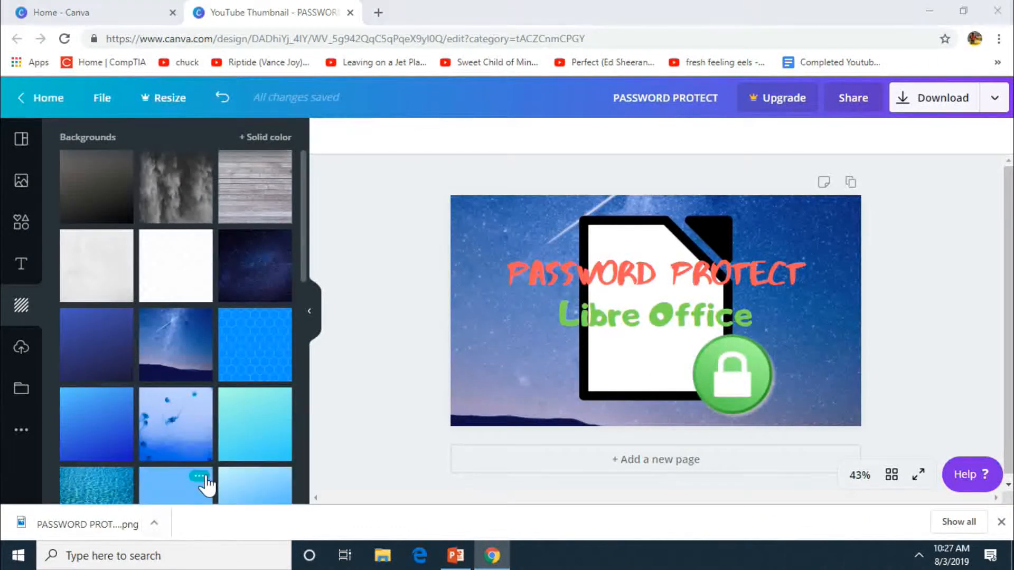
{"action": "double_click", "coordinate": [399, 186]}
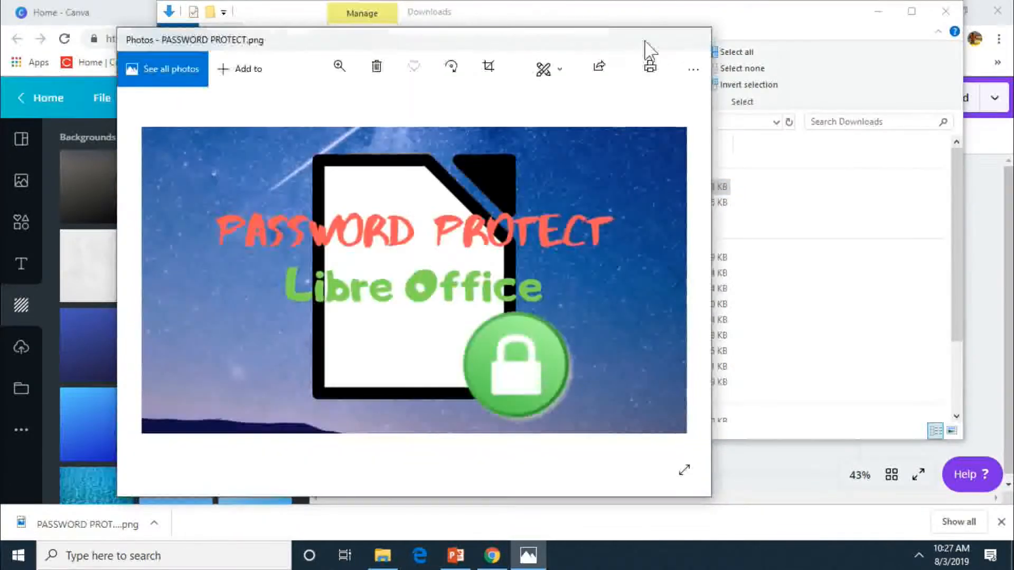
{"action": "left_click", "coordinate": [656, 39]}
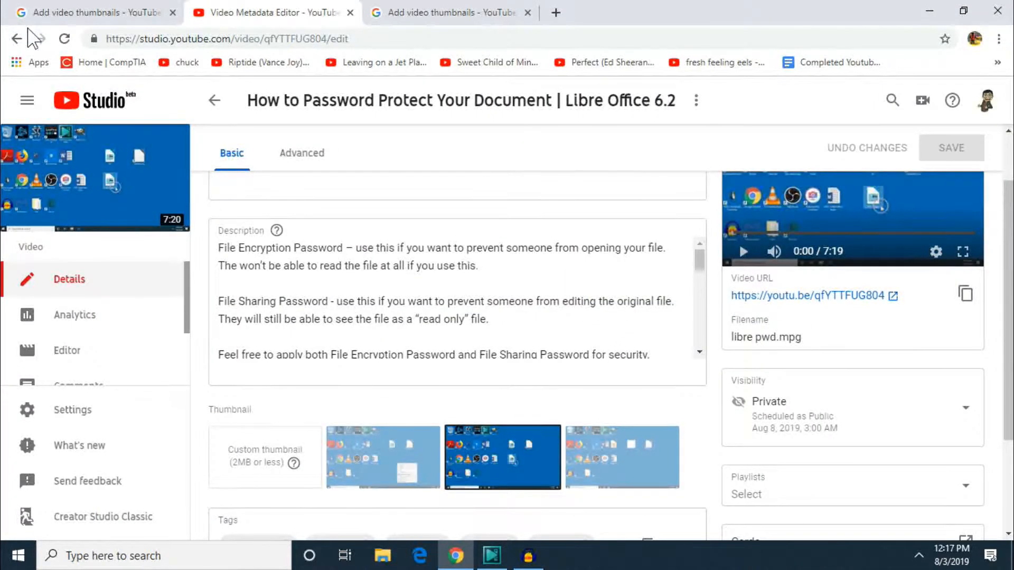
- In YouTube Studio, upload PASSWORD PROTECT from the Downloads folder as the video's custom thumbnail and save the changes
{"action": "left_click", "coordinate": [267, 449]}
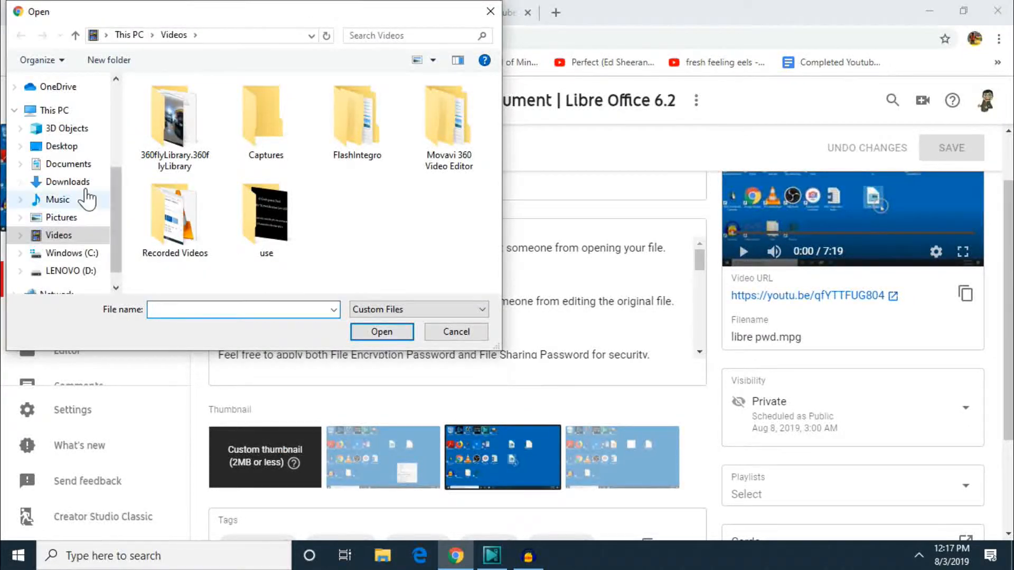
{"action": "left_click", "coordinate": [67, 181]}
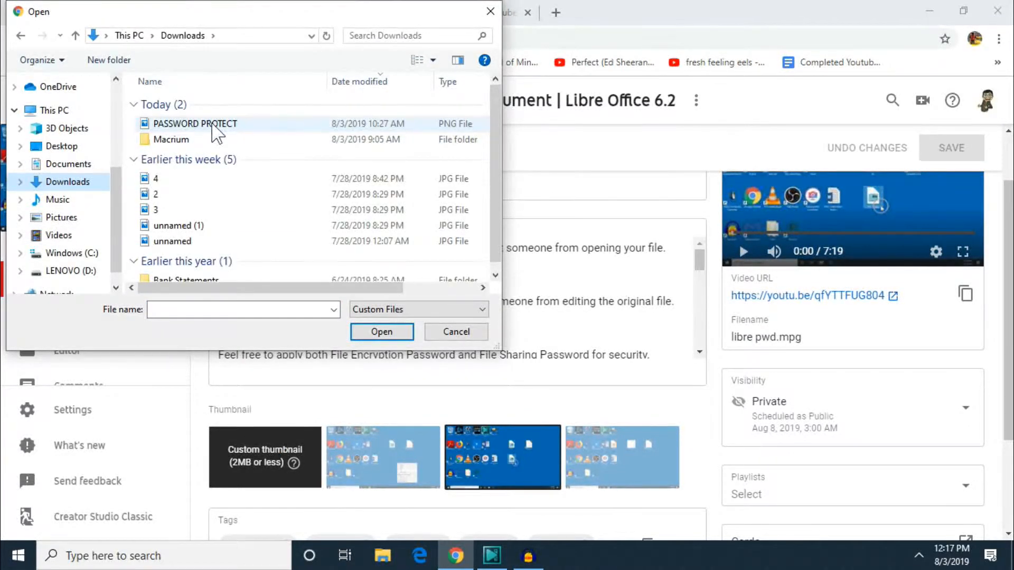
{"action": "double_click", "coordinate": [261, 123]}
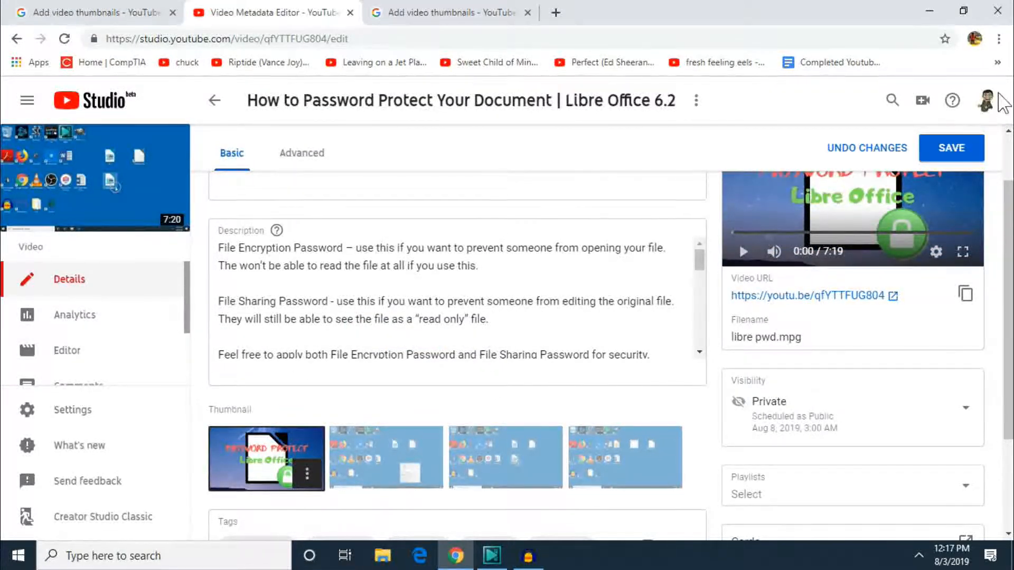
{"action": "left_click", "coordinate": [975, 151]}
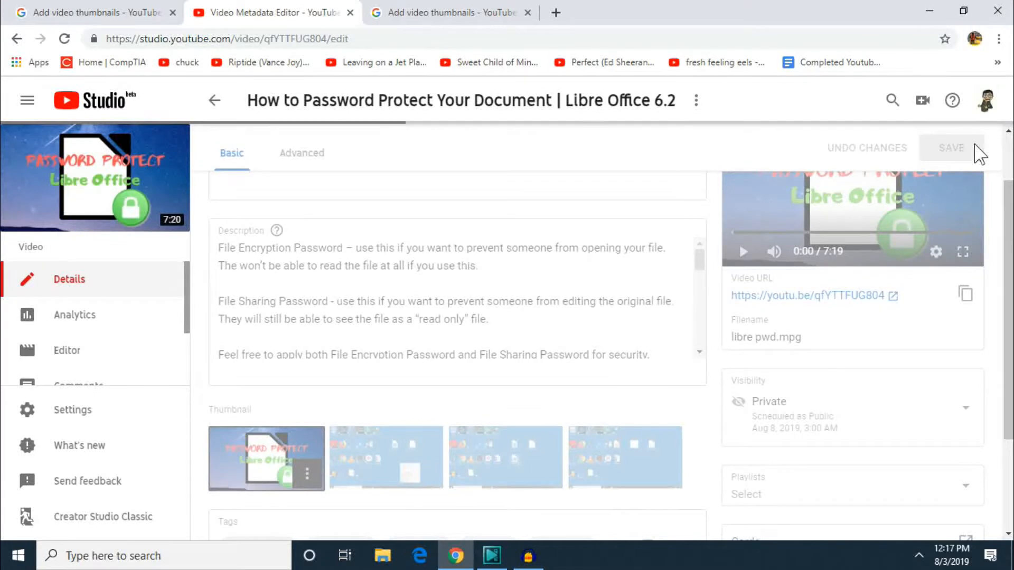